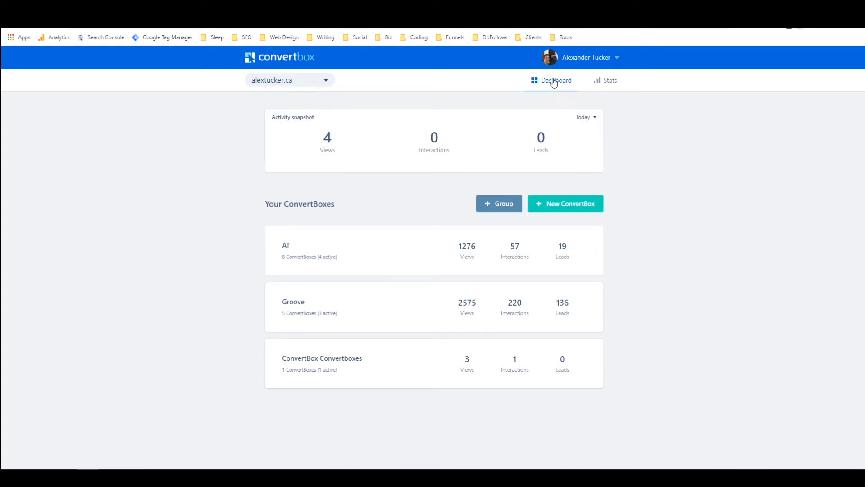
# View the site's statistics page and review the dashboard's activity snapshot for yesterday, today, the last 7 days and the last 30 days
pyautogui.click(609, 80)
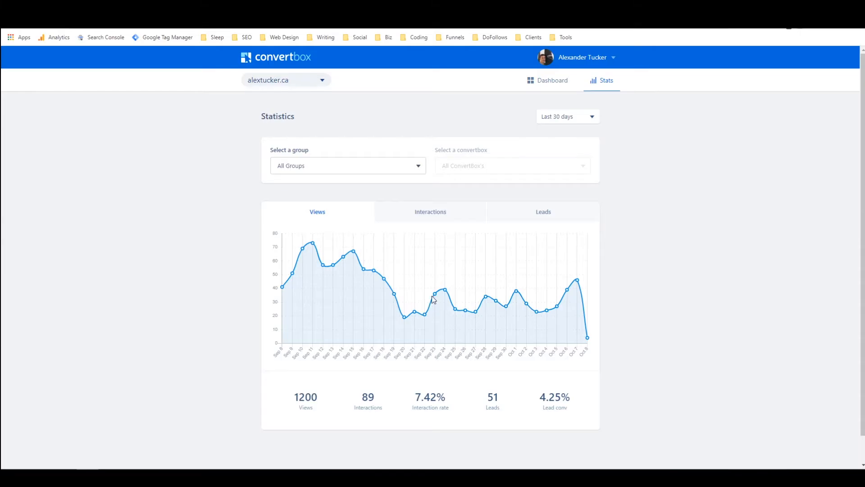
pyautogui.click(553, 81)
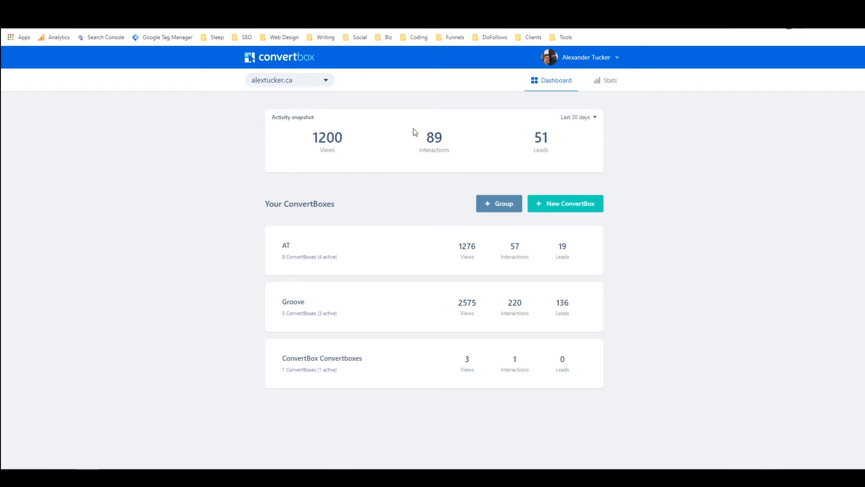
pyautogui.click(584, 121)
pyautogui.click(575, 149)
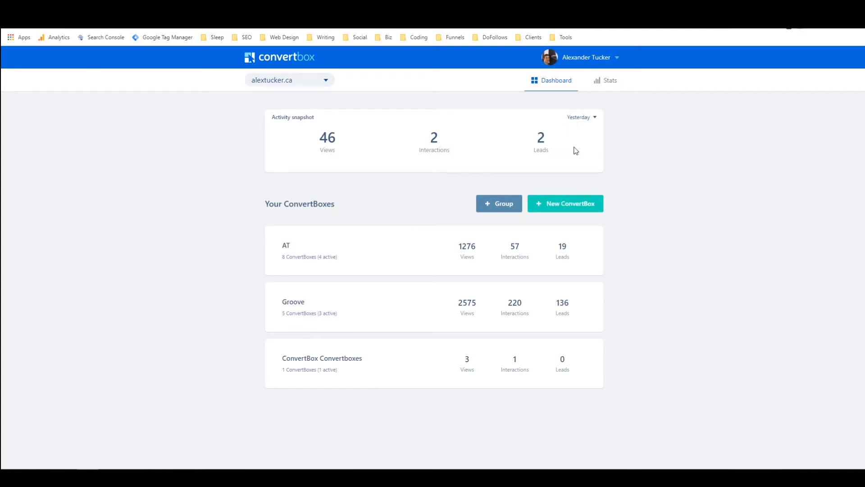
pyautogui.click(570, 123)
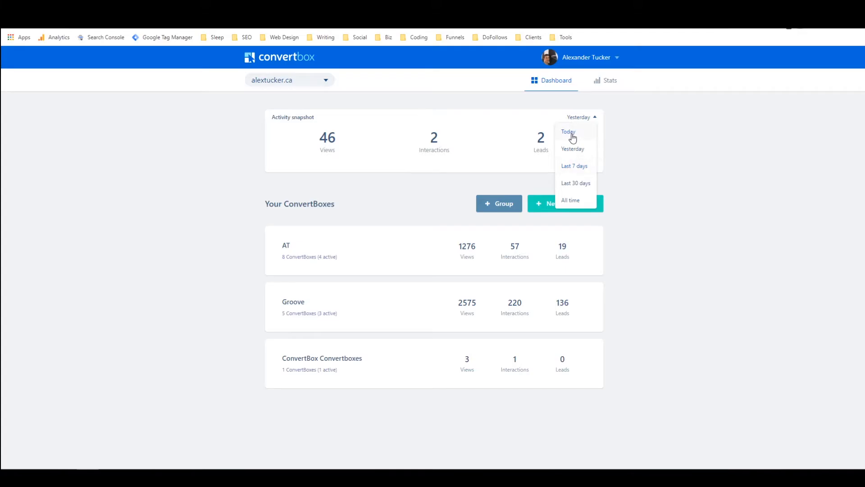
pyautogui.click(570, 133)
pyautogui.click(592, 118)
pyautogui.click(578, 167)
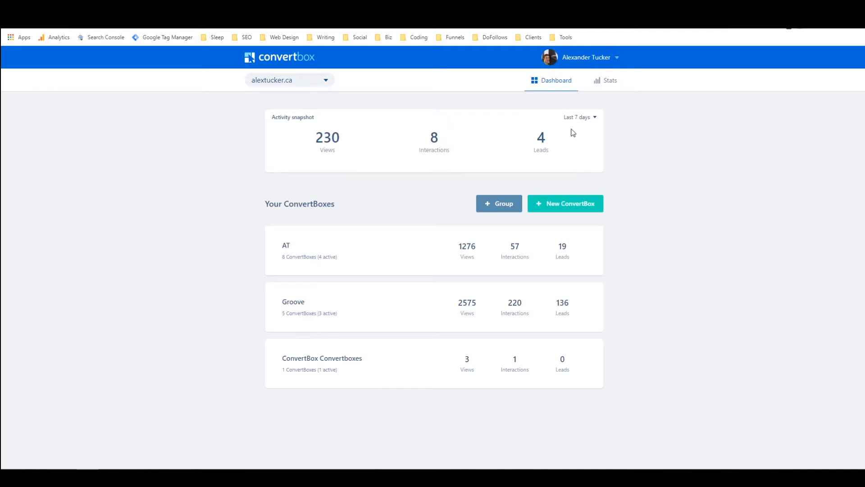
pyautogui.click(576, 118)
pyautogui.click(571, 182)
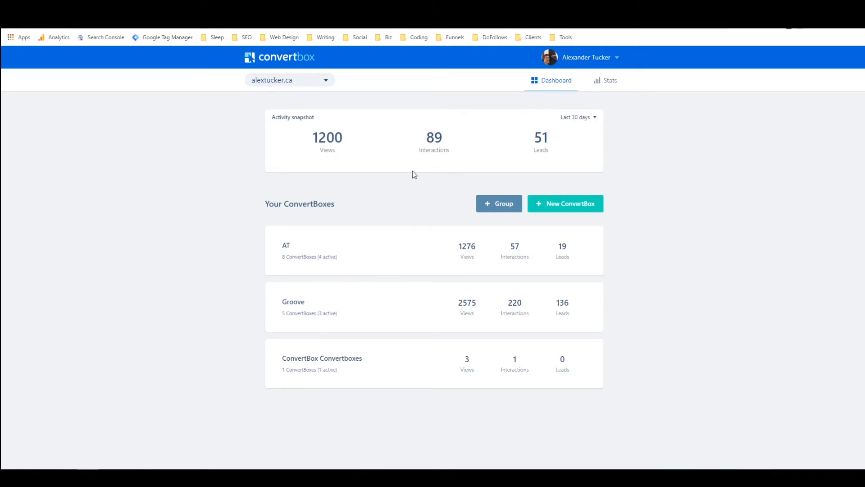
# Open the AT group, look through its ConvertBoxes with their status and conversion figures, and close the group
pyautogui.click(350, 244)
pyautogui.scroll(-3, 383, 210)
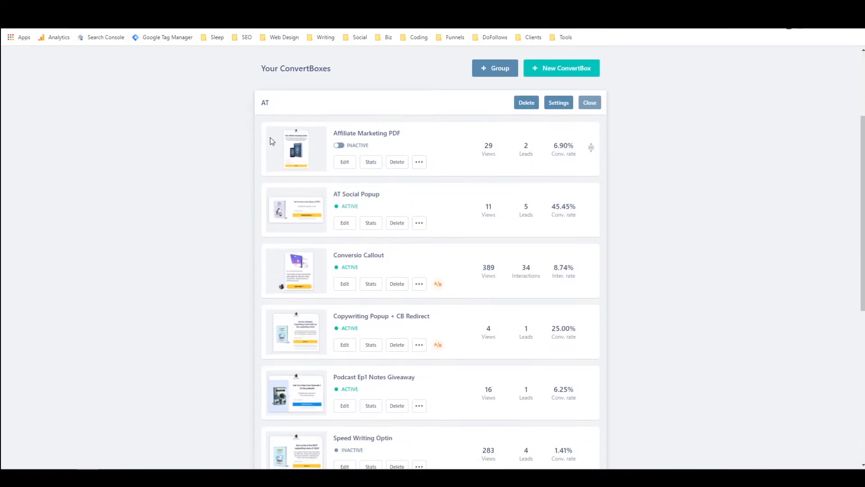
pyautogui.scroll(2, 306, 203)
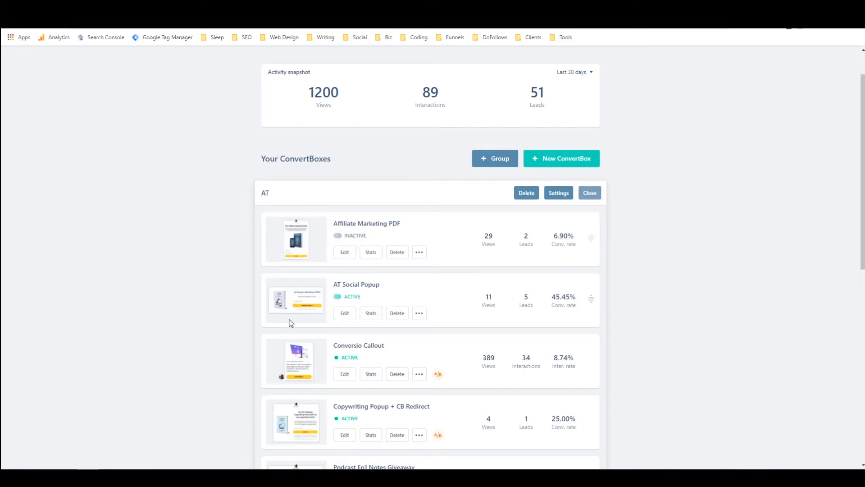
pyautogui.scroll(-2, 349, 258)
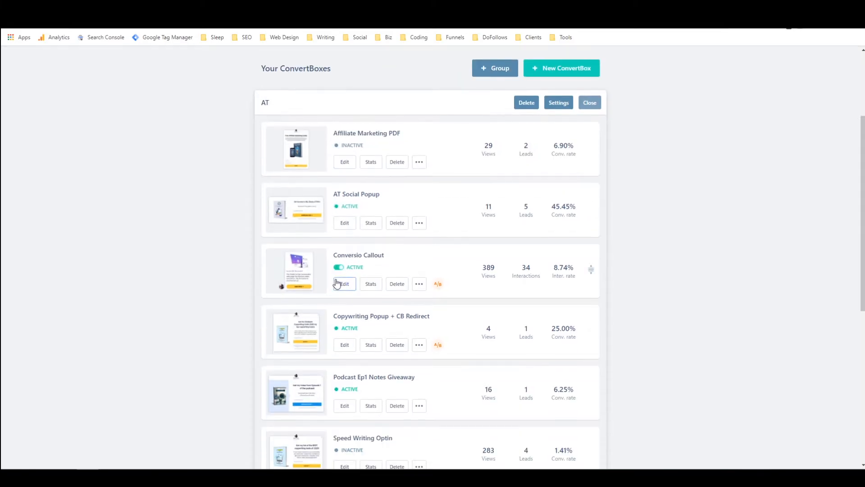
pyautogui.scroll(-7, 340, 284)
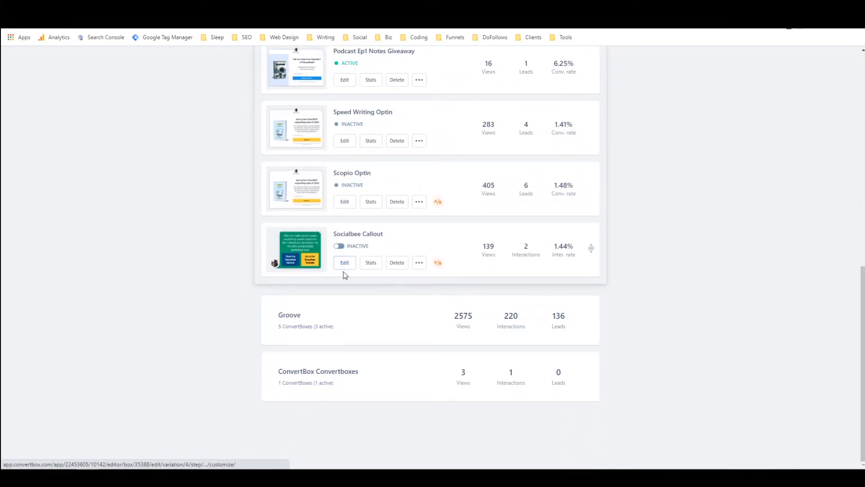
pyautogui.scroll(10, 344, 274)
pyautogui.click(585, 239)
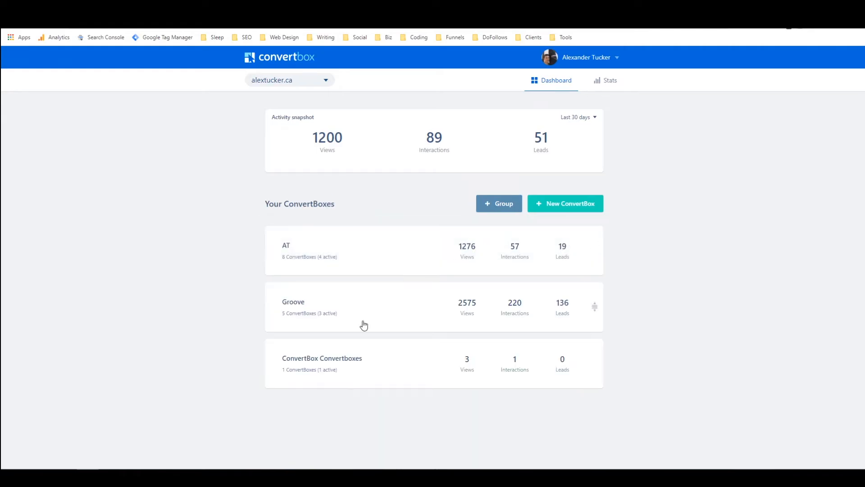
# Look into the Groove group, close it, and view the account options
pyautogui.click(361, 325)
pyautogui.click(591, 301)
pyautogui.click(617, 60)
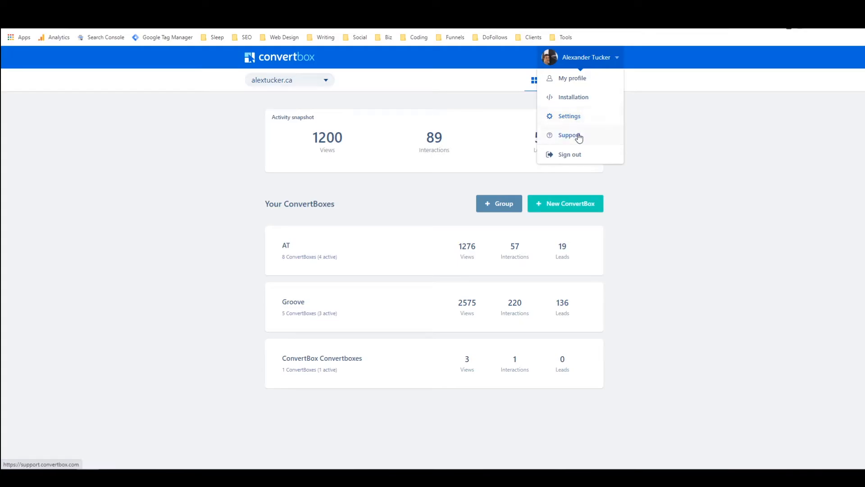
pyautogui.click(737, 106)
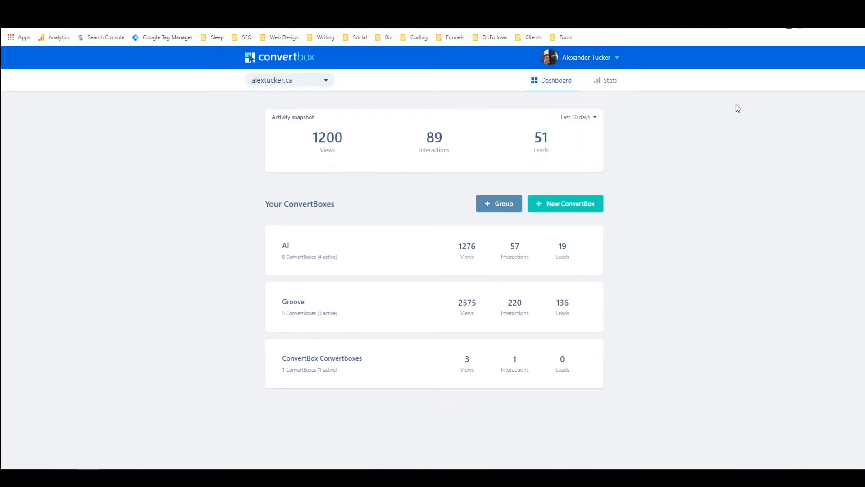
# Switch to the getyourgroove.info site and show today's activity snapshot
pyautogui.click(323, 82)
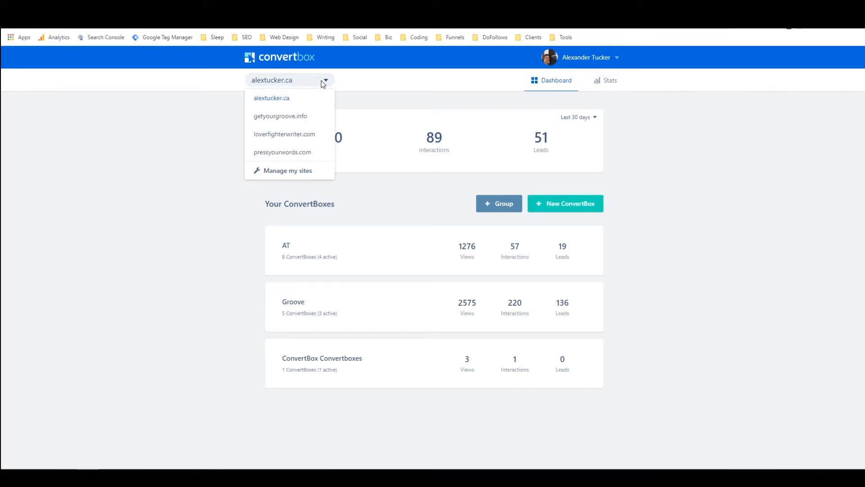
pyautogui.click(302, 118)
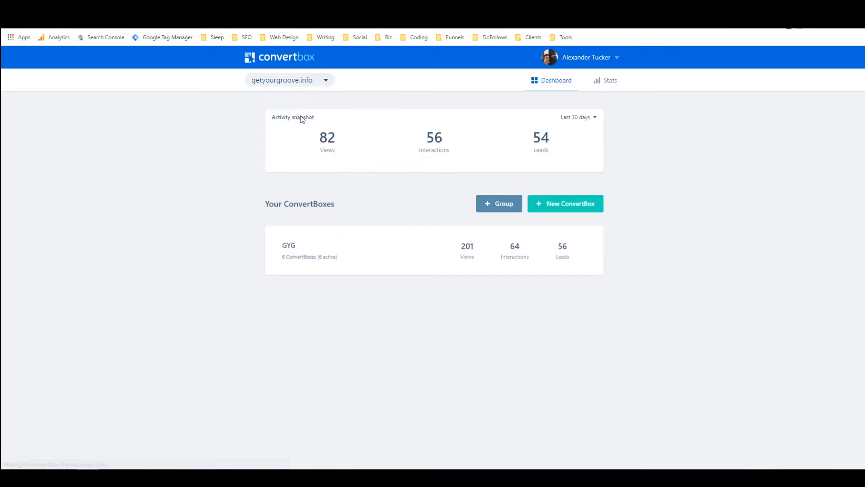
pyautogui.click(579, 118)
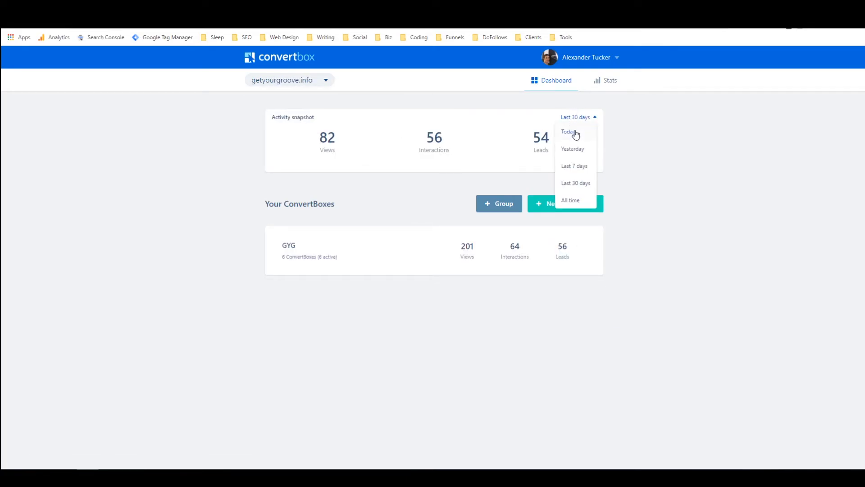
pyautogui.click(574, 133)
# Open the GYG group and examine the views, leads and conversion rate of each ConvertBox
pyautogui.click(311, 253)
pyautogui.scroll(-4, 338, 233)
pyautogui.scroll(-1, 338, 232)
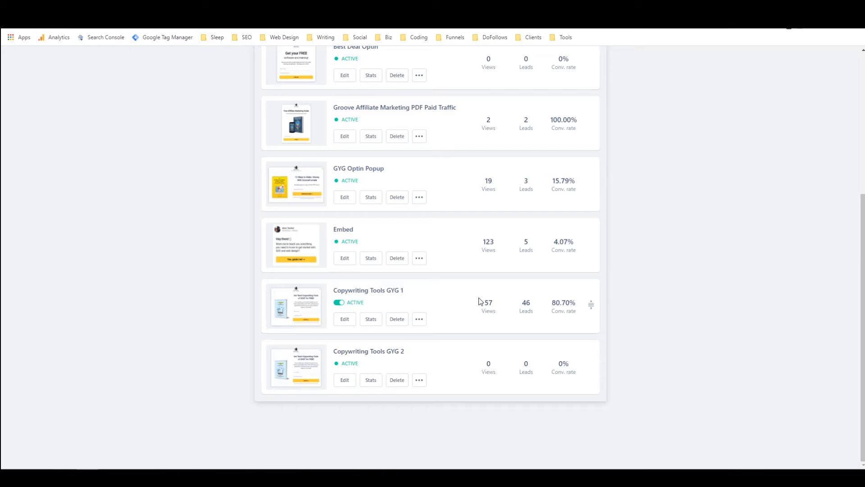
pyautogui.scroll(5, 495, 291)
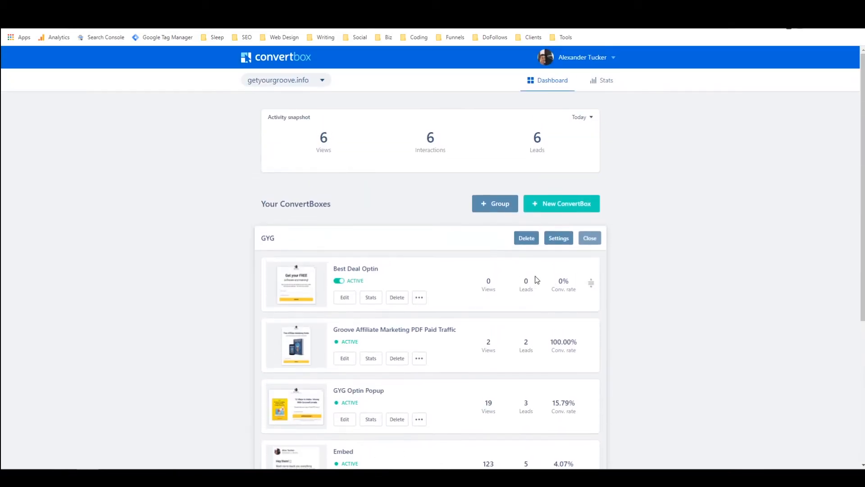
# Switch to the loverfighterwriter.com site and create a new group named "Convertbox group"
pyautogui.click(322, 82)
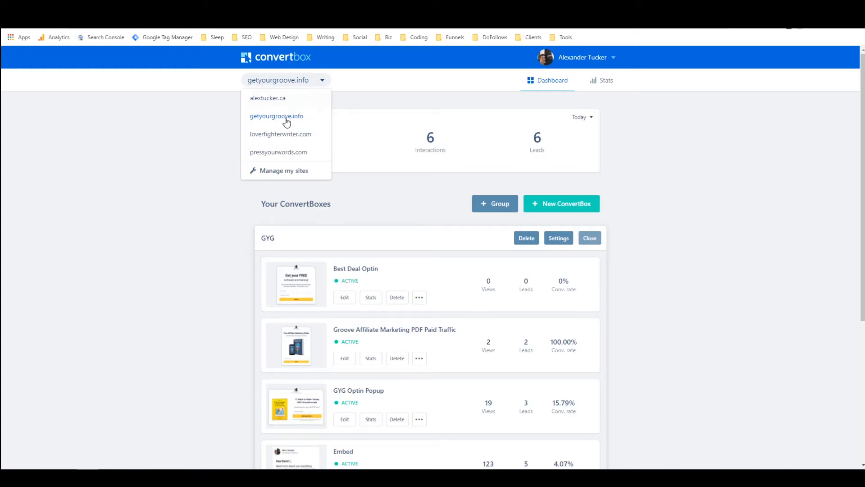
pyautogui.click(287, 130)
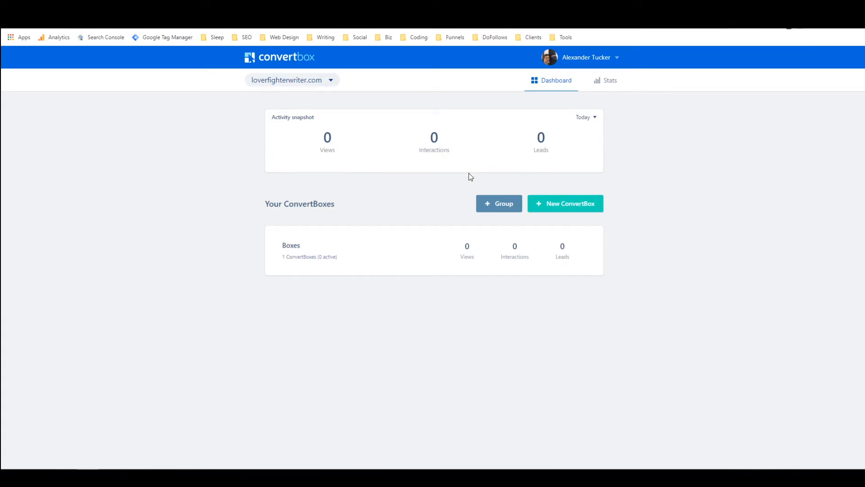
pyautogui.click(504, 205)
pyautogui.click(365, 265)
pyautogui.tripleClick(365, 266)
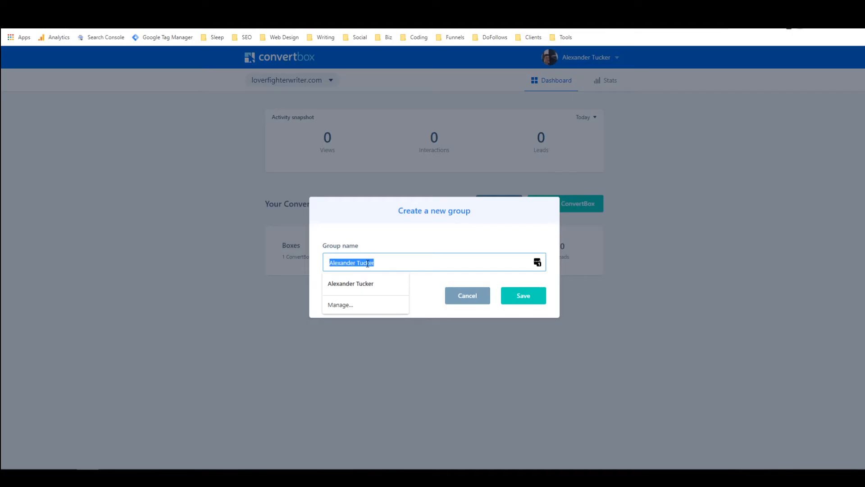
pyautogui.write('Convertbox')
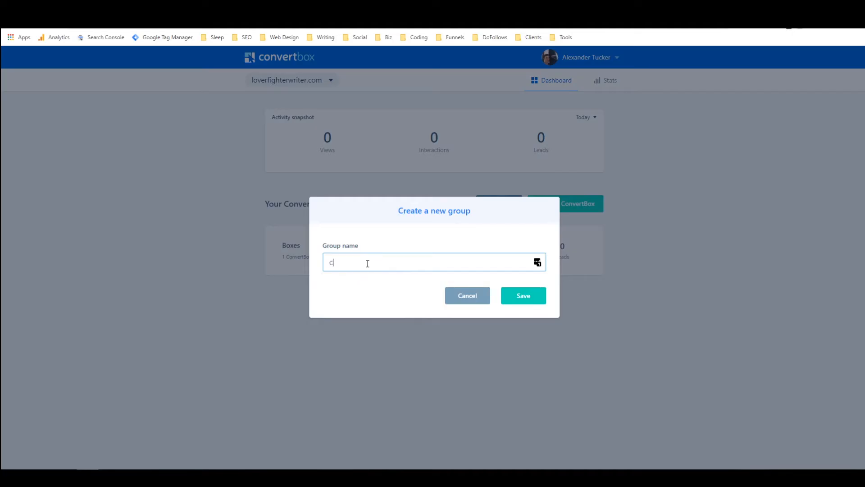
pyautogui.write(' group')
pyautogui.click(520, 295)
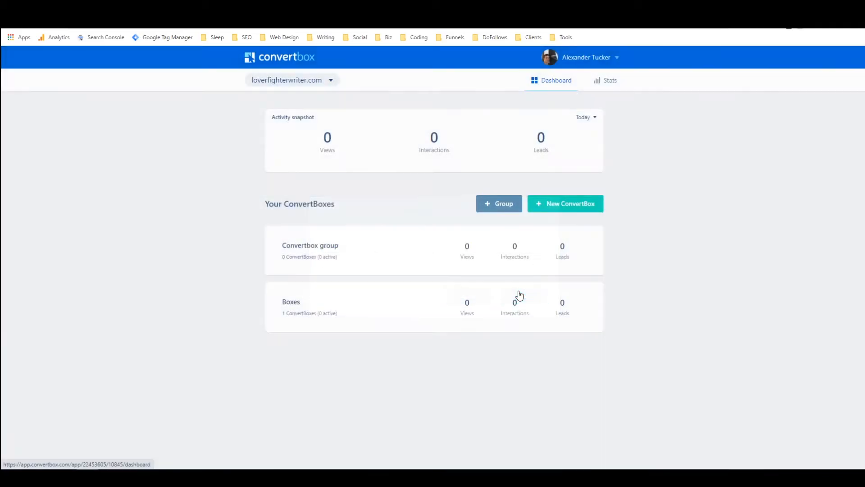
pyautogui.click(724, 37)
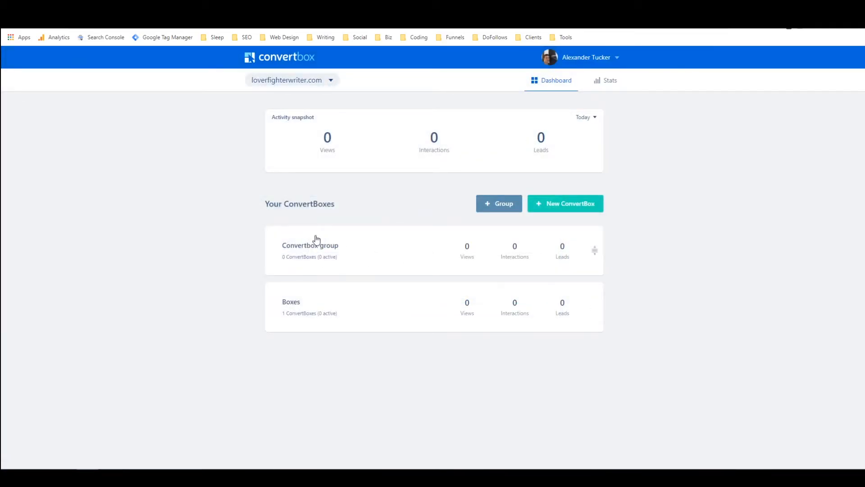
# Start a new ConvertBox named "Good Convertbox" in Convertbox group and proceed to the type selection
pyautogui.click(566, 205)
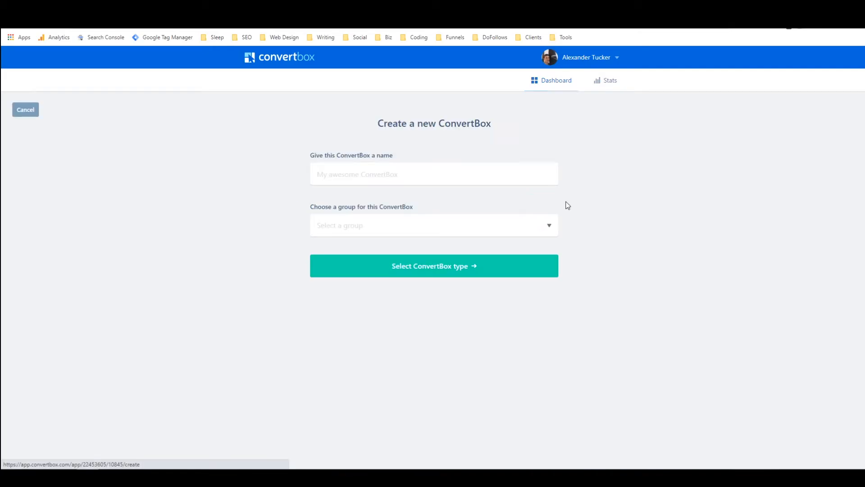
pyautogui.click(432, 175)
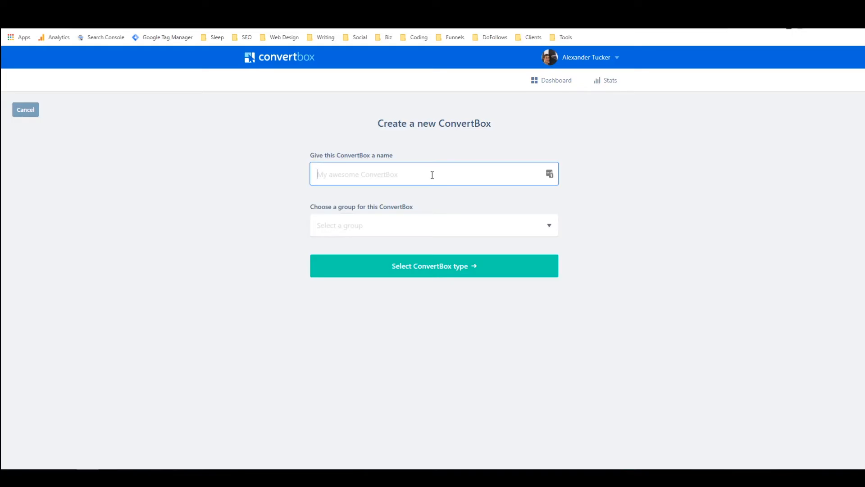
pyautogui.write('Good Convertbox')
pyautogui.click(467, 223)
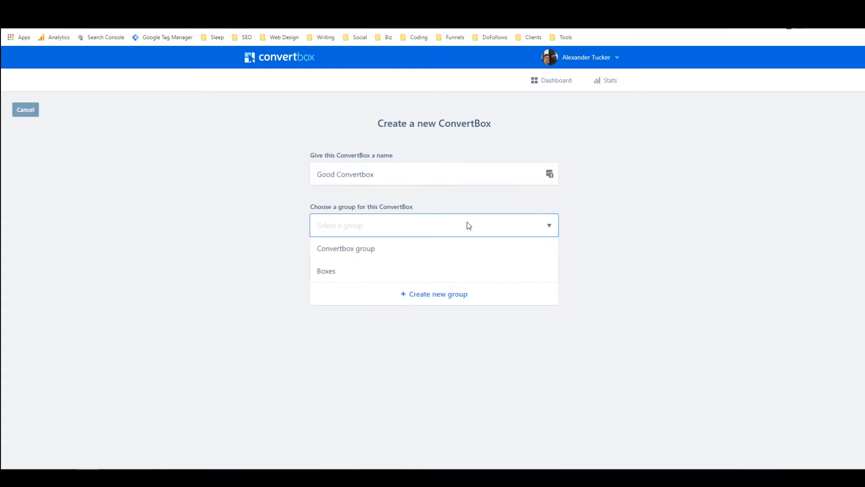
pyautogui.click(407, 255)
pyautogui.click(415, 220)
pyautogui.click(415, 224)
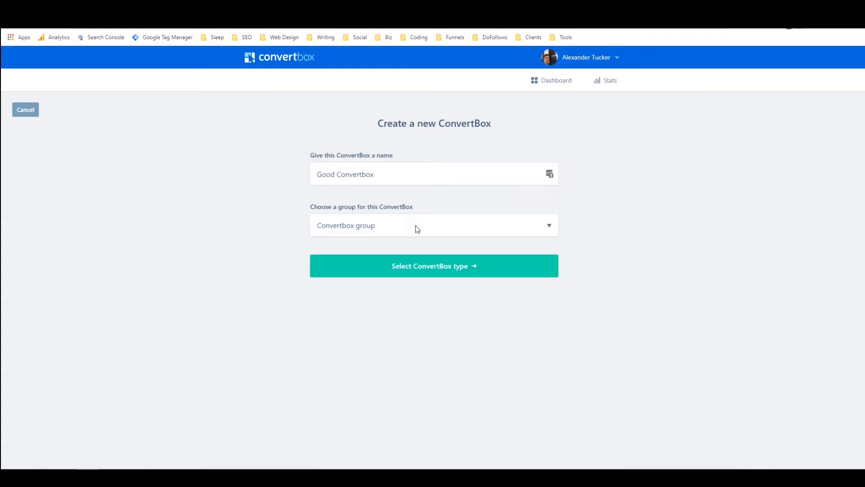
pyautogui.click(417, 269)
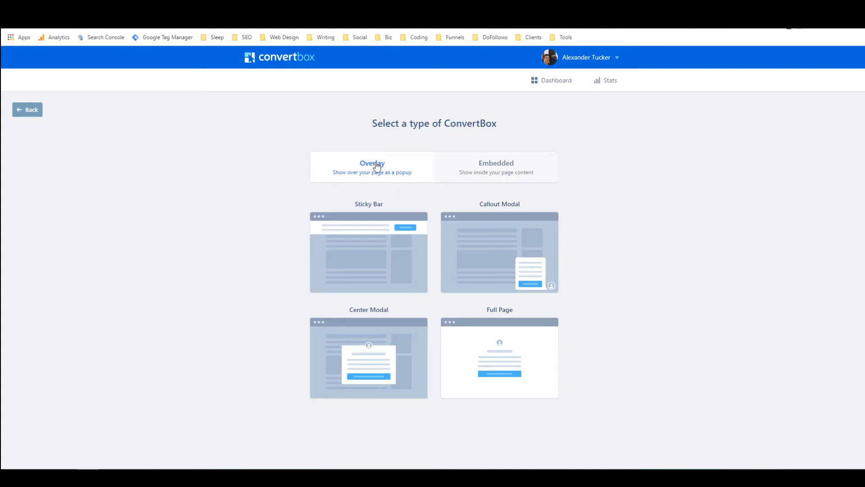
# Compare the embedded and overlay types, and select Sticky Bar from the overlay types
pyautogui.click(488, 171)
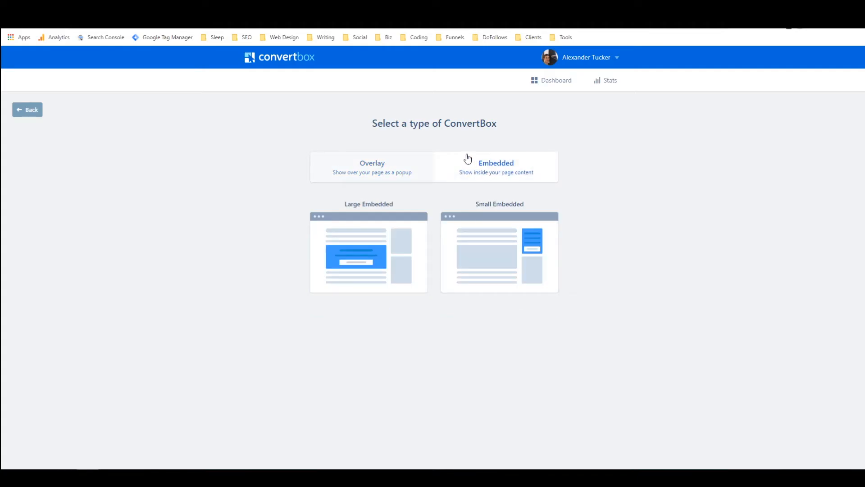
pyautogui.moveTo(508, 239)
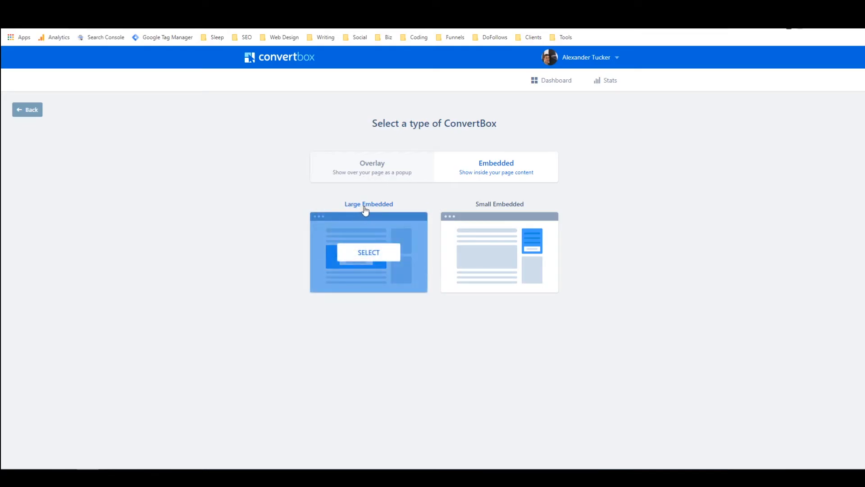
pyautogui.click(381, 172)
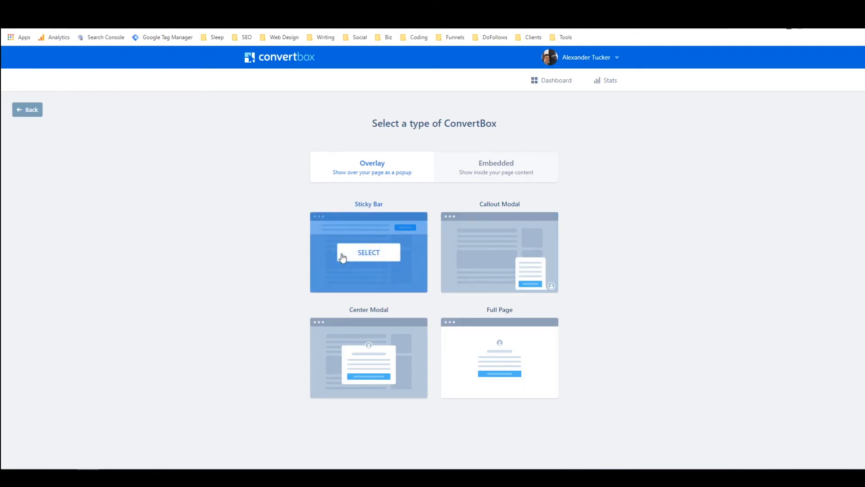
pyautogui.moveTo(398, 357)
pyautogui.click(365, 259)
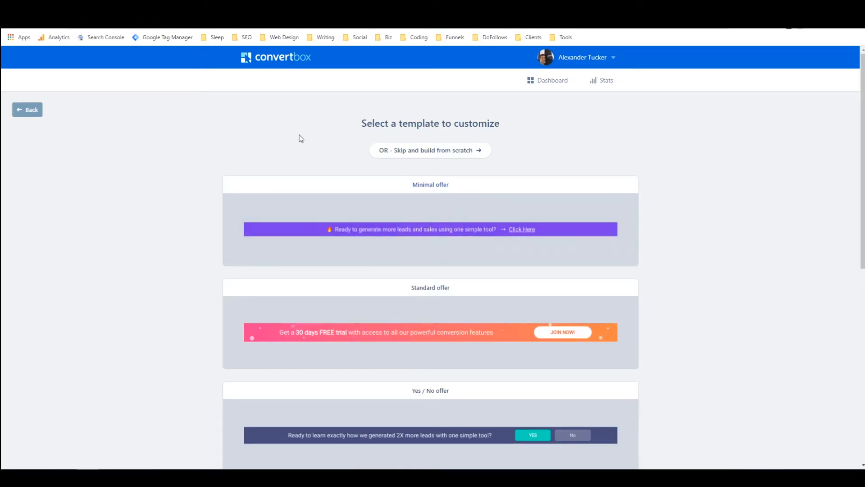
# Browse the available sticky bar templates, from Minimal offer to Segmentation
pyautogui.scroll(-8, 231, 144)
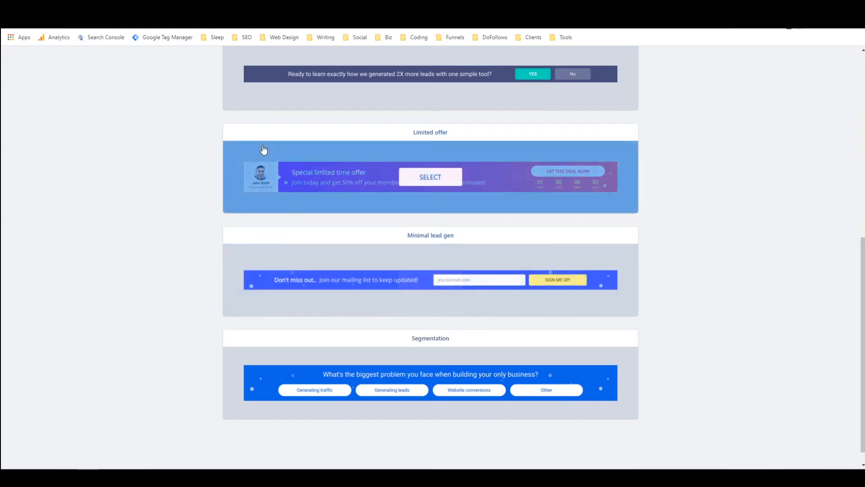
pyautogui.scroll(4, 281, 205)
pyautogui.scroll(3, 284, 204)
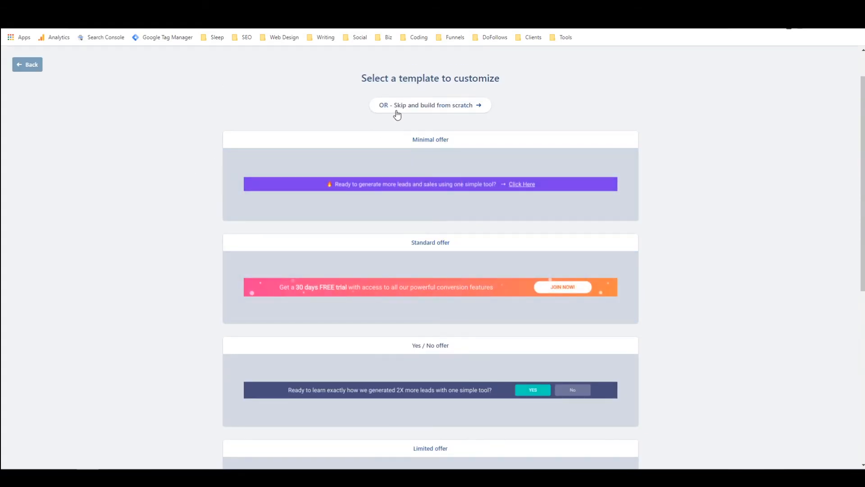
# Select the Limited offer template for the sticky bar
pyautogui.scroll(-4, 349, 123)
pyautogui.scroll(-2, 346, 126)
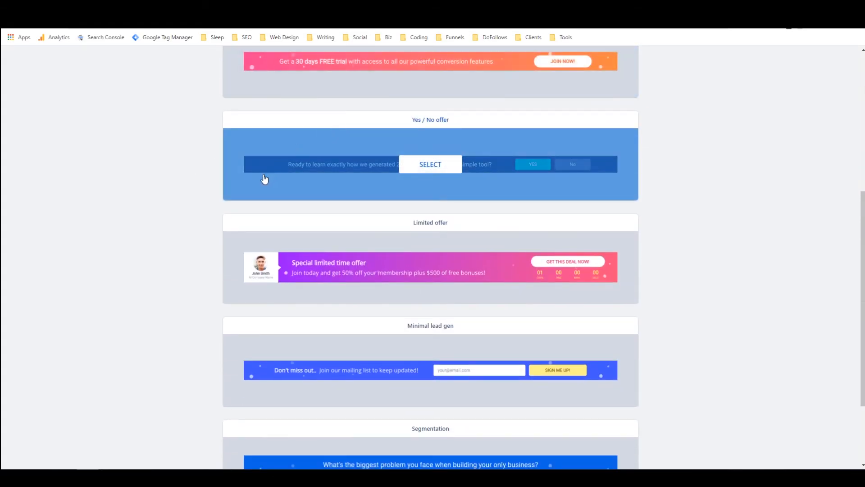
pyautogui.click(435, 266)
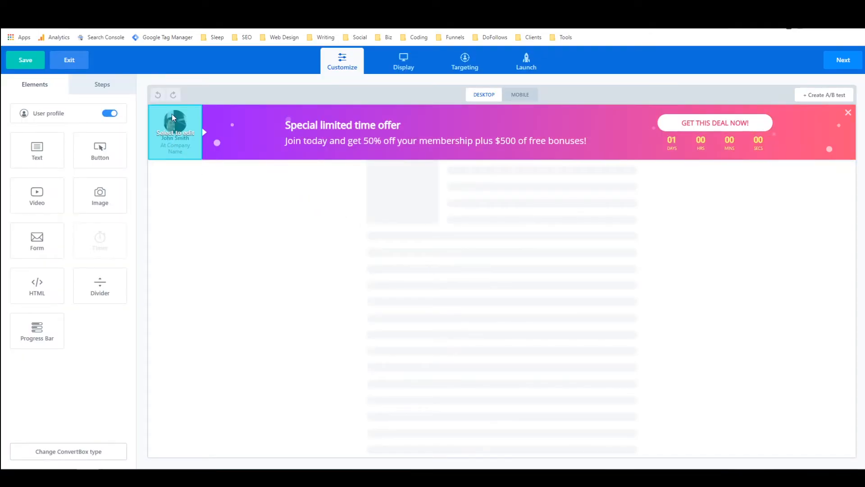
# Enter the presenter's first name in the bar's user profile and set the profile title to "Marketer"
pyautogui.click(174, 143)
pyautogui.click(41, 180)
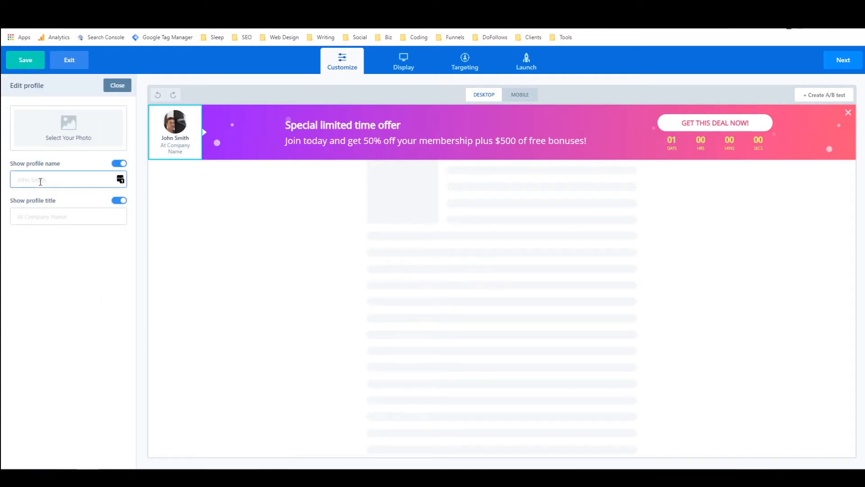
pyautogui.write('Alex')
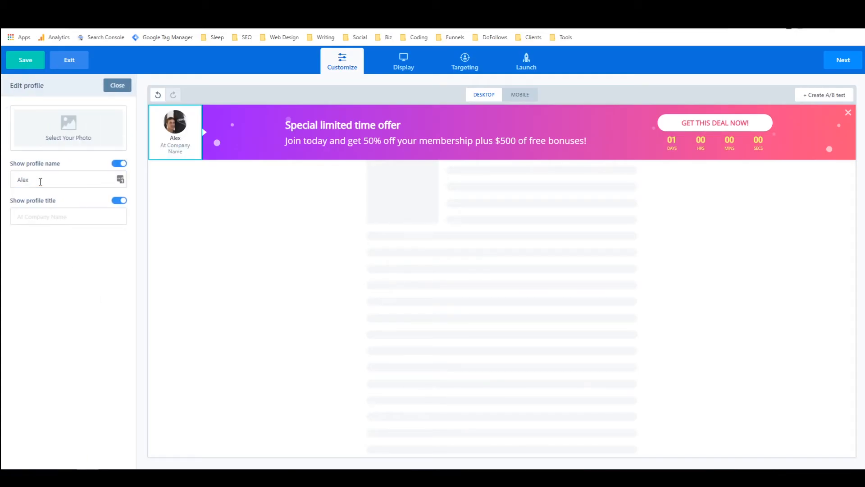
pyautogui.click(105, 218)
pyautogui.write('N')
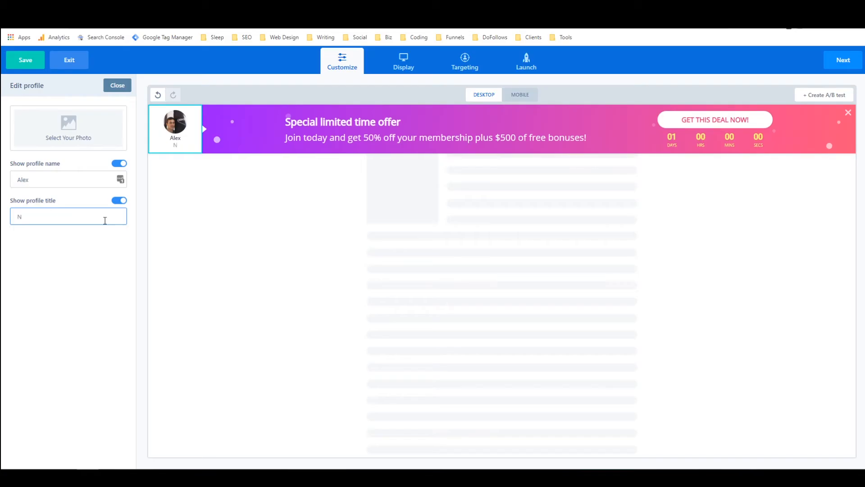
pyautogui.press('BackSpace')
pyautogui.write('Marketer')
pyautogui.click(285, 218)
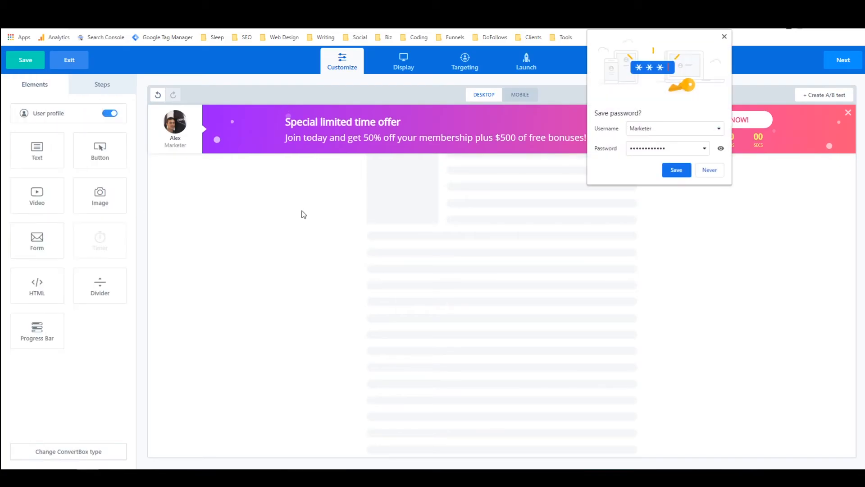
pyautogui.click(724, 37)
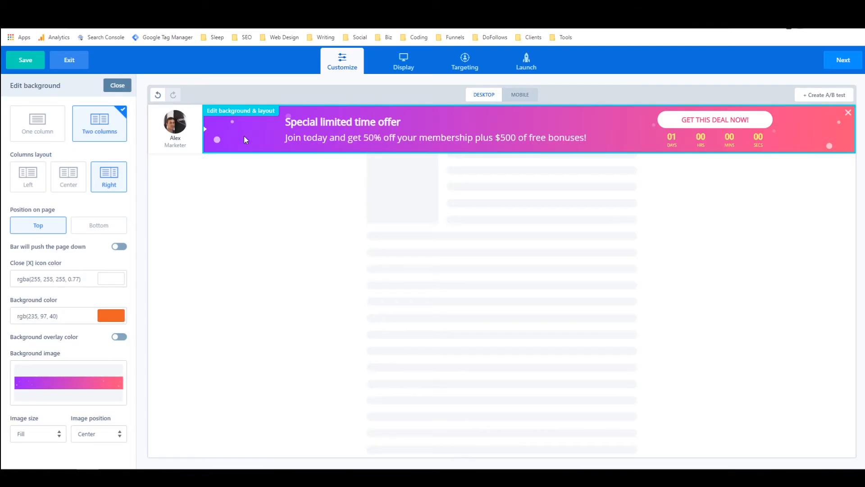
# Remove the bar's gradient background image and set its background color to black, rgb(0, 0, 0)
pyautogui.moveTo(90, 385)
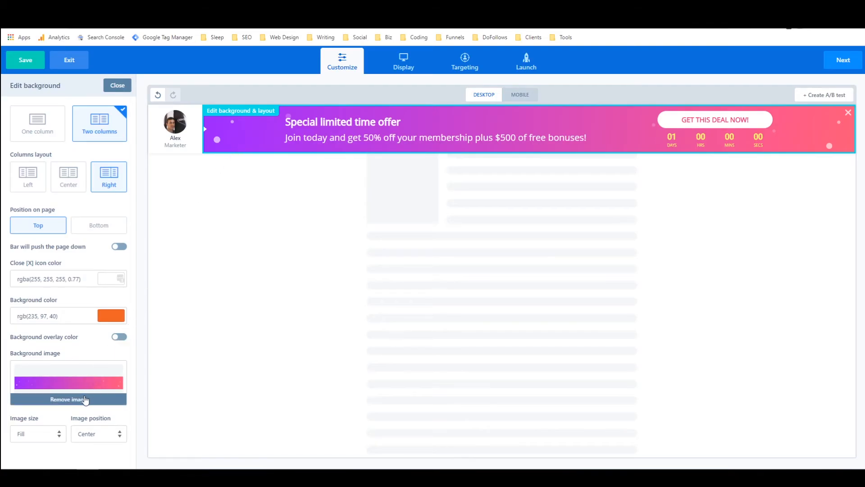
pyautogui.click(85, 400)
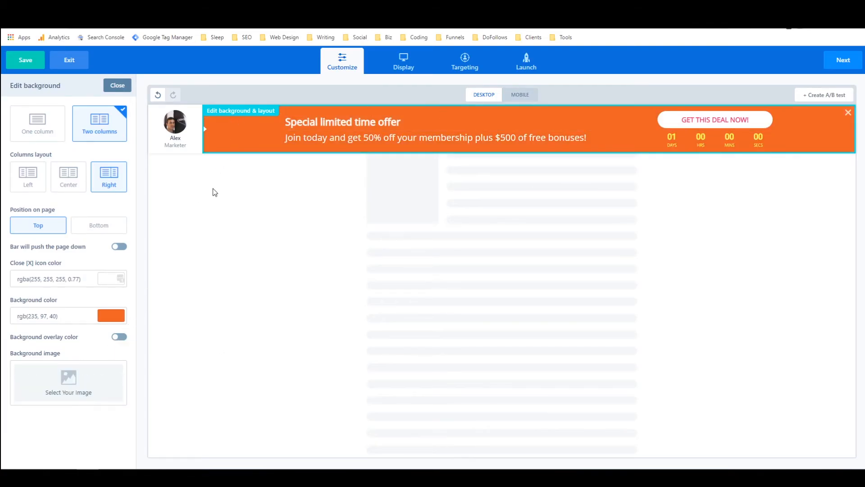
pyautogui.click(109, 318)
pyautogui.click(111, 356)
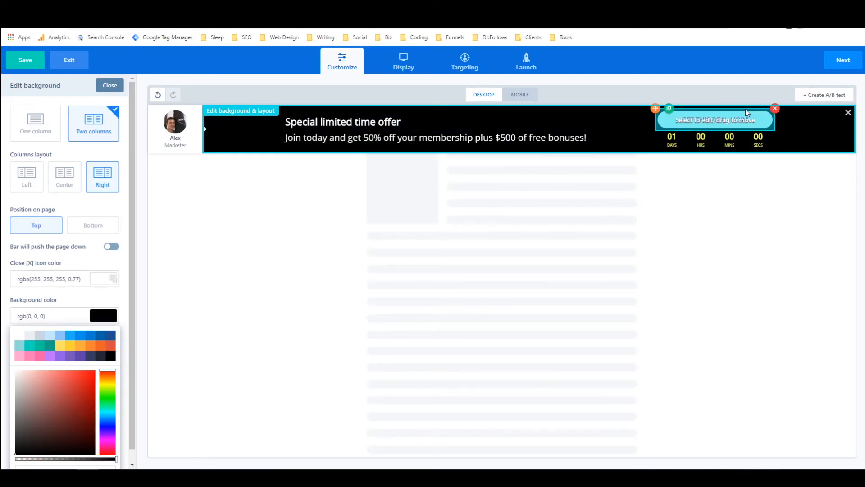
# Examine the editing options of the offer button, the bar layout, the two text lines and the countdown timer
pyautogui.click(716, 127)
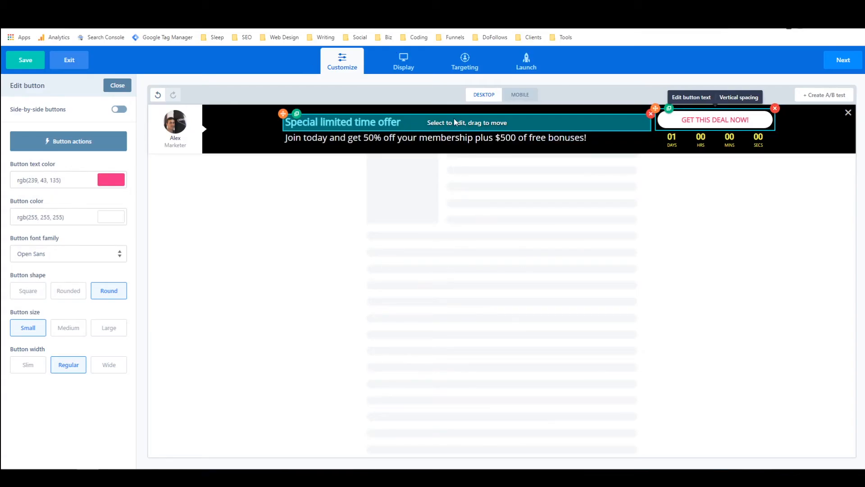
pyautogui.click(392, 132)
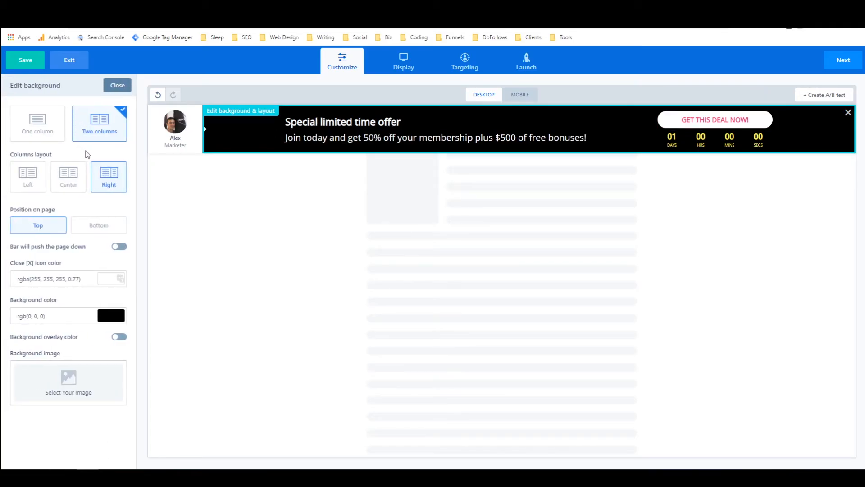
pyautogui.click(381, 129)
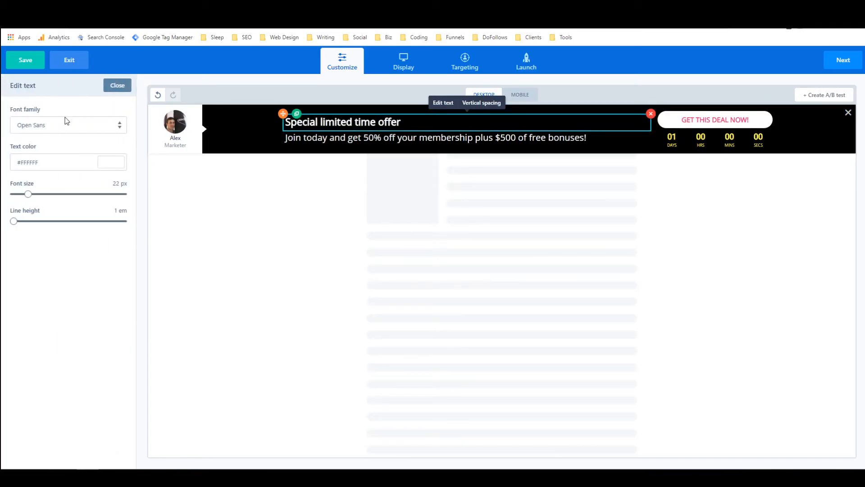
pyautogui.click(329, 141)
pyautogui.click(670, 137)
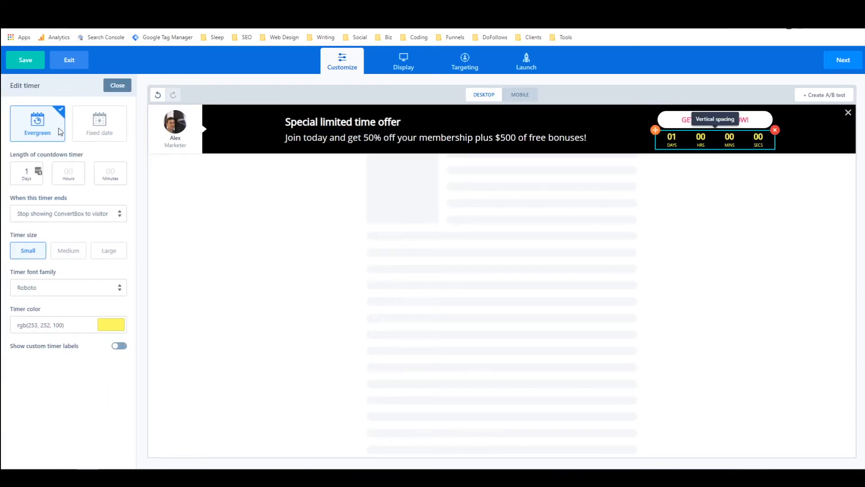
pyautogui.click(120, 88)
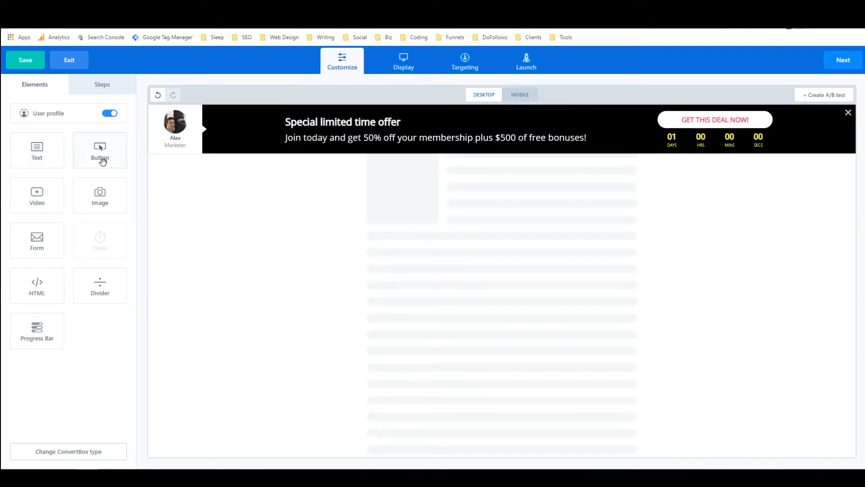
# Add a button element beneath the bar's text lines and delete it again
pyautogui.moveTo(95, 159); pyautogui.dragTo(356, 168)
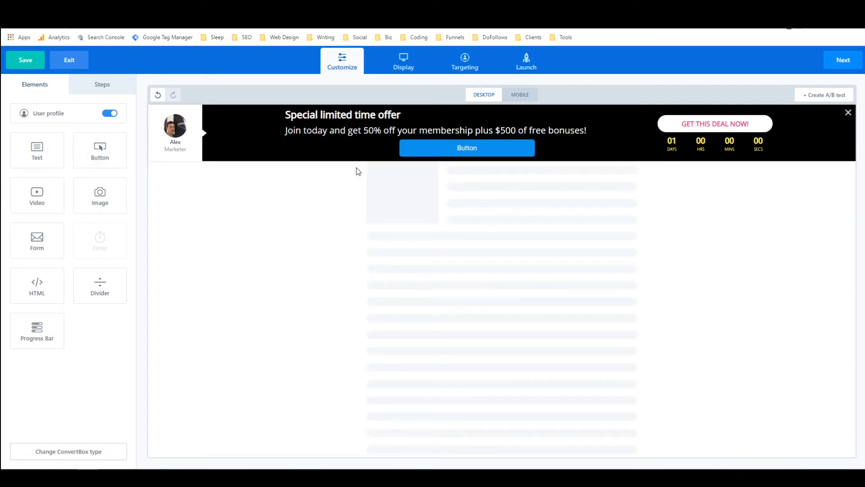
pyautogui.click(650, 138)
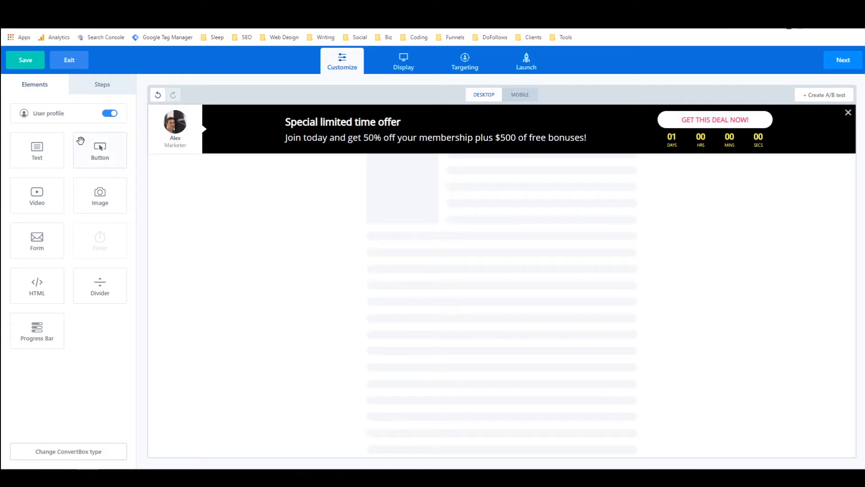
# Start creating steps for the ConvertBox and add a new step named "2nd step", declining to save a password
pyautogui.click(100, 85)
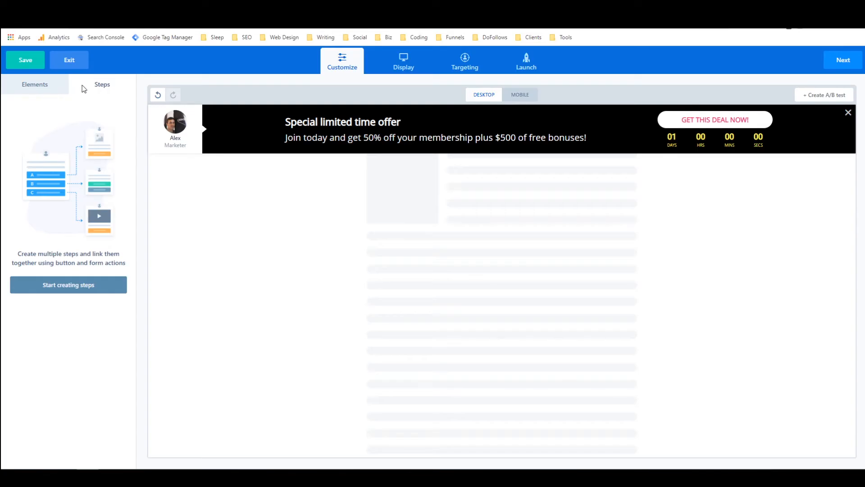
pyautogui.click(94, 289)
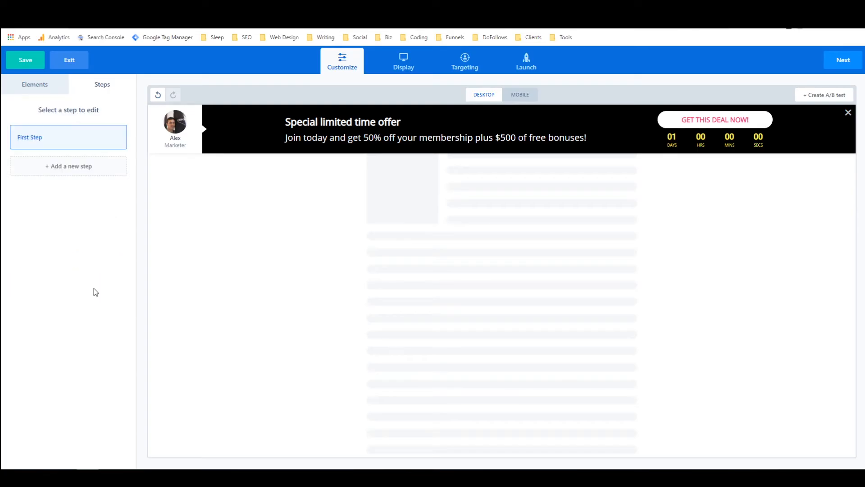
pyautogui.click(77, 169)
pyautogui.write('2nd step')
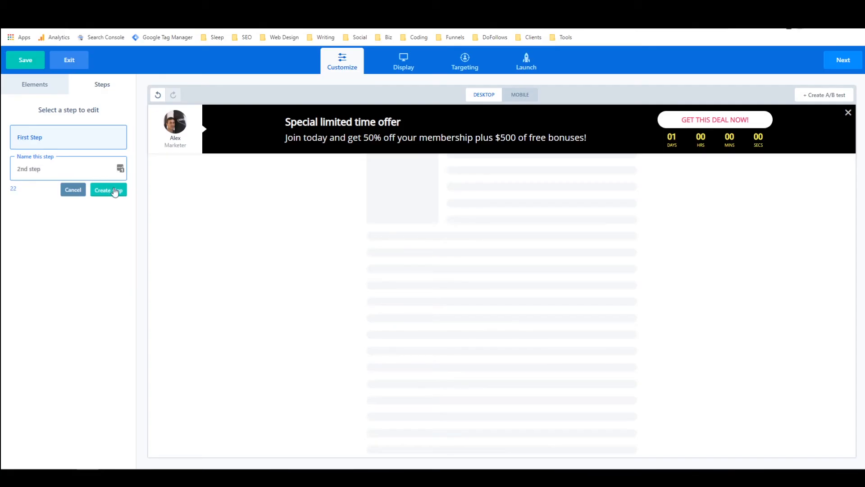
pyautogui.click(108, 190)
pyautogui.click(72, 176)
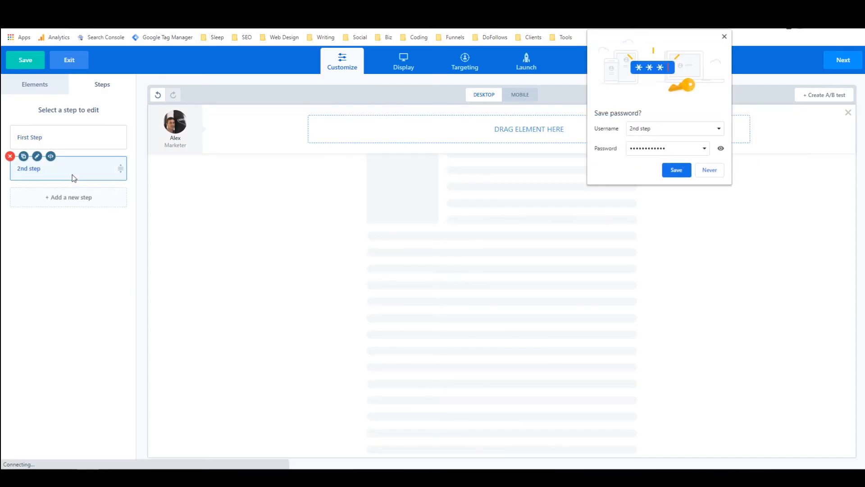
pyautogui.click(724, 36)
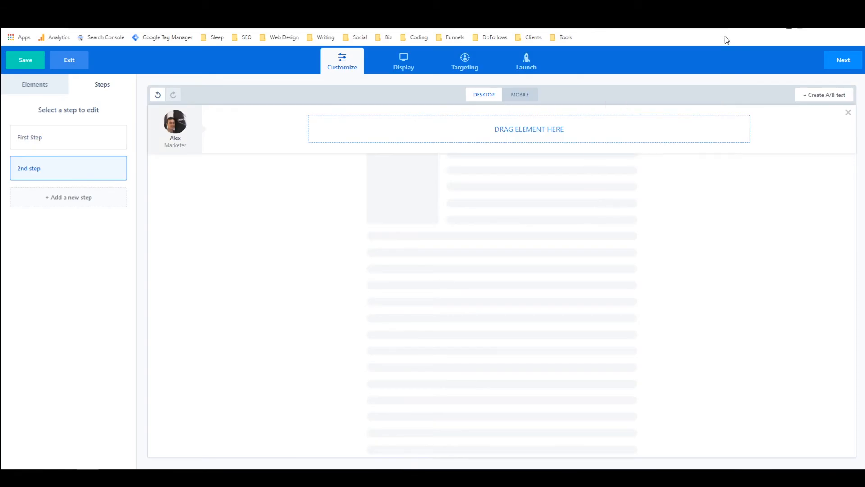
# Delete the step named "2nd step" and duplicate First Step in its place
pyautogui.moveTo(71, 143)
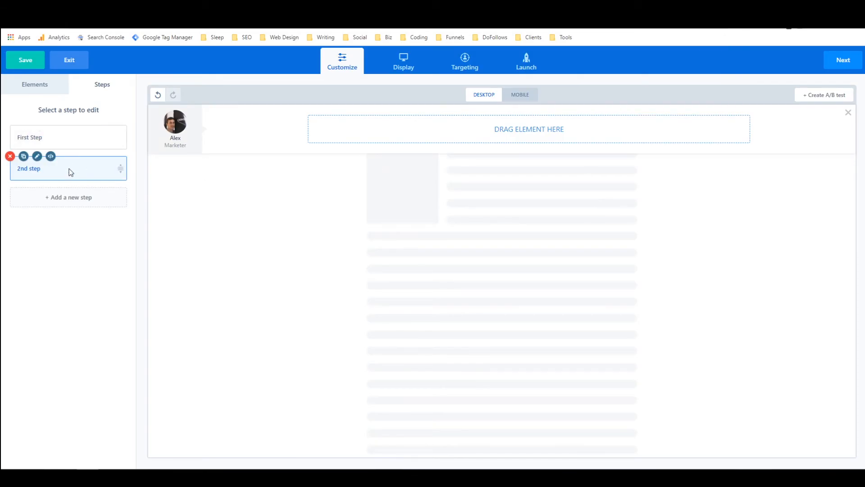
pyautogui.moveTo(91, 170)
pyautogui.click(10, 157)
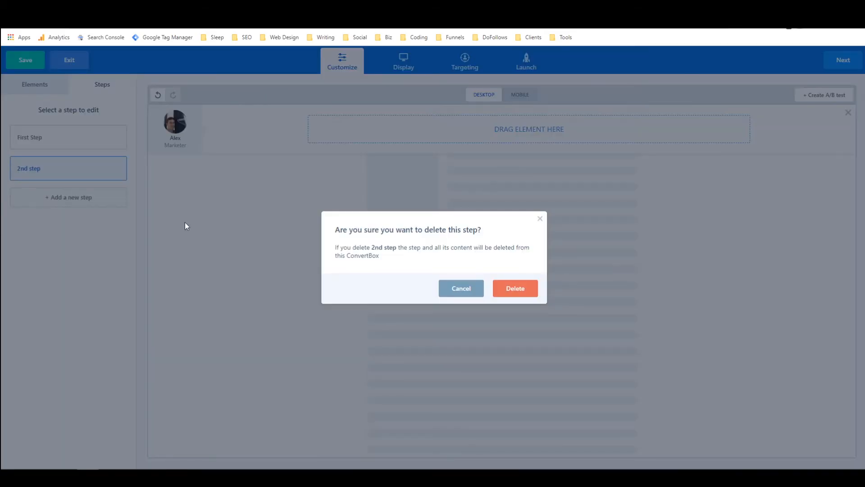
pyautogui.click(514, 290)
pyautogui.click(10, 127)
pyautogui.click(64, 172)
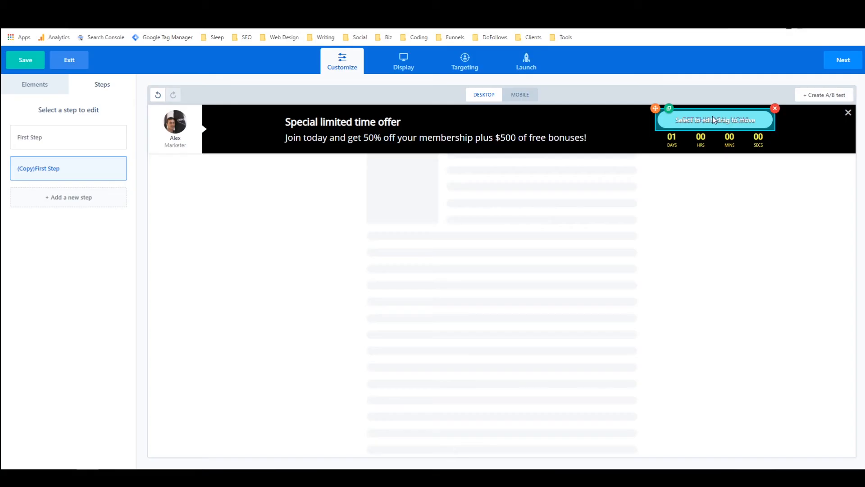
# Replace the word "DEAL" with "Coupon" in the button text of First Step
pyautogui.click(100, 142)
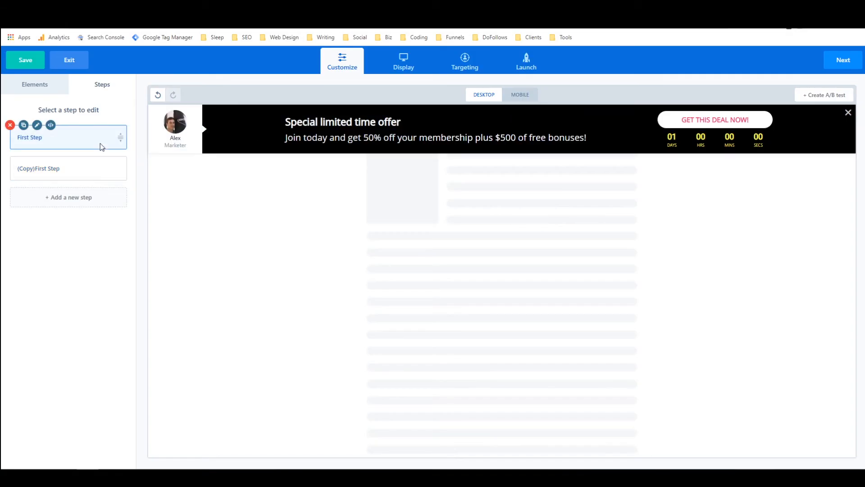
pyautogui.click(694, 125)
pyautogui.click(717, 121)
pyautogui.doubleClick(721, 120)
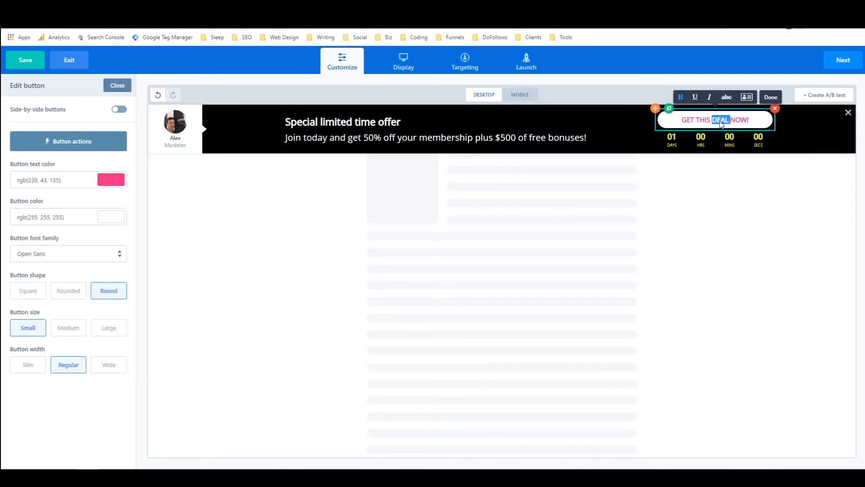
pyautogui.write('Coupon')
pyautogui.click(112, 89)
# Change the headline in the copy of First Step to "COUPONCODE1244"
pyautogui.click(85, 168)
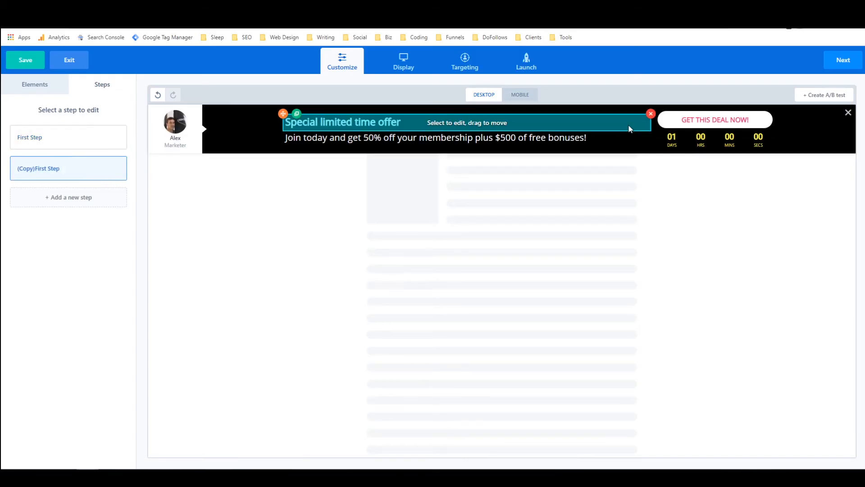
pyautogui.click(339, 127)
pyautogui.tripleClick(339, 123)
pyautogui.write('C')
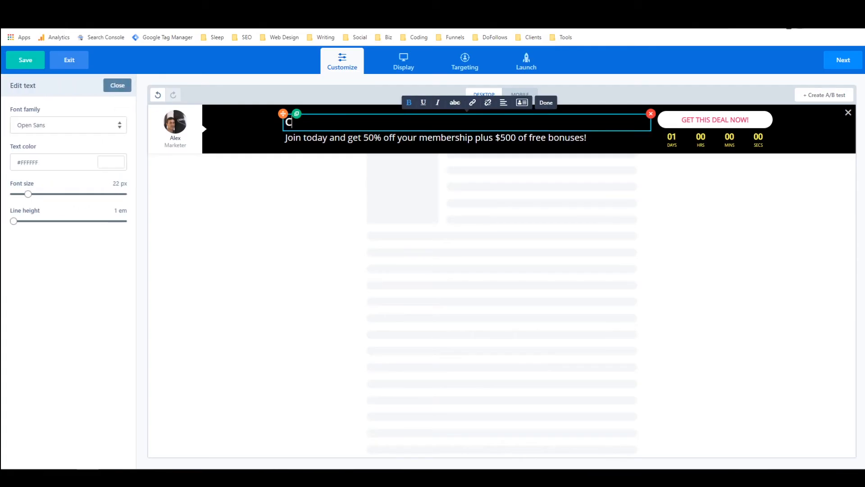
pyautogui.write('OUPONCODE')
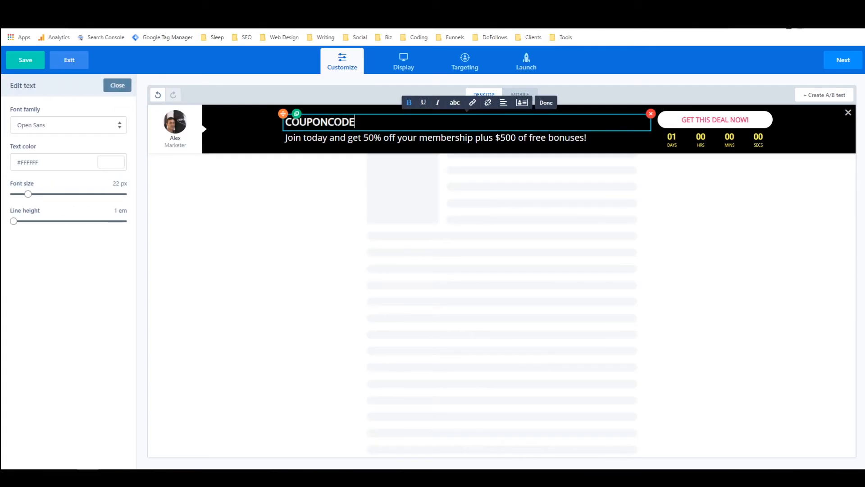
pyautogui.write('1244')
# Replace the line under the coupon headline with "Use this coupon to get 50% off!"
pyautogui.doubleClick(353, 138)
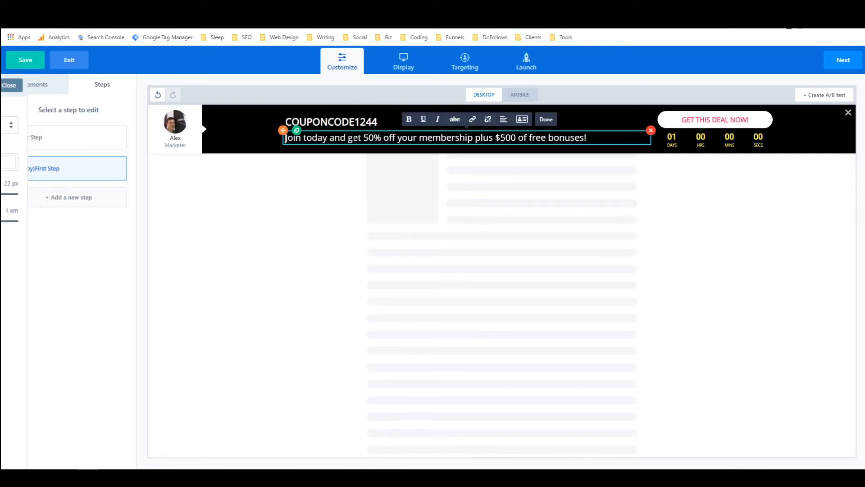
pyautogui.write('Use ')
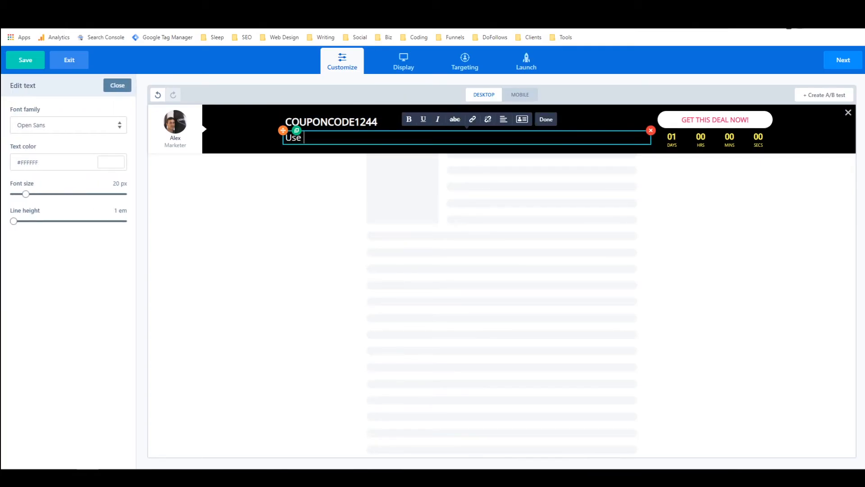
pyautogui.write('this coupon to get 50% off!')
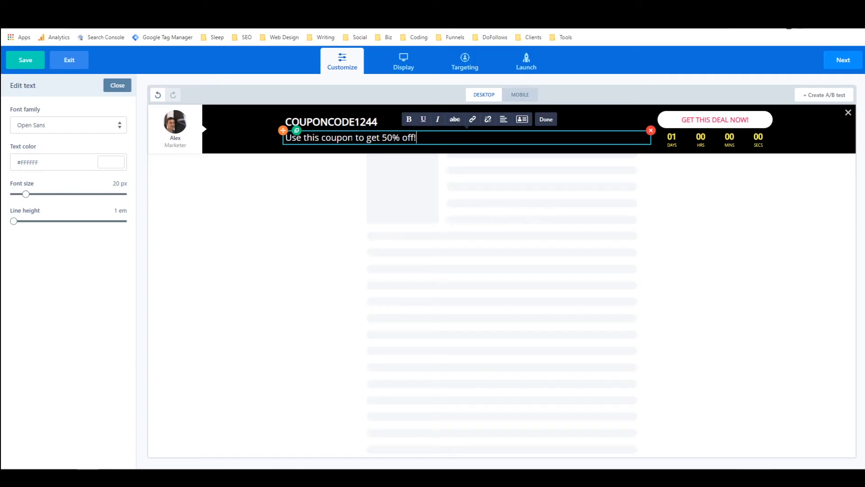
pyautogui.click(269, 134)
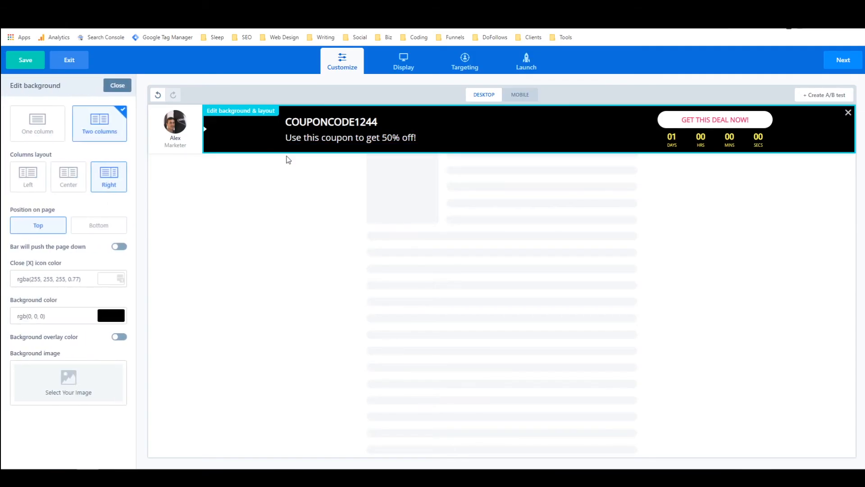
pyautogui.click(117, 85)
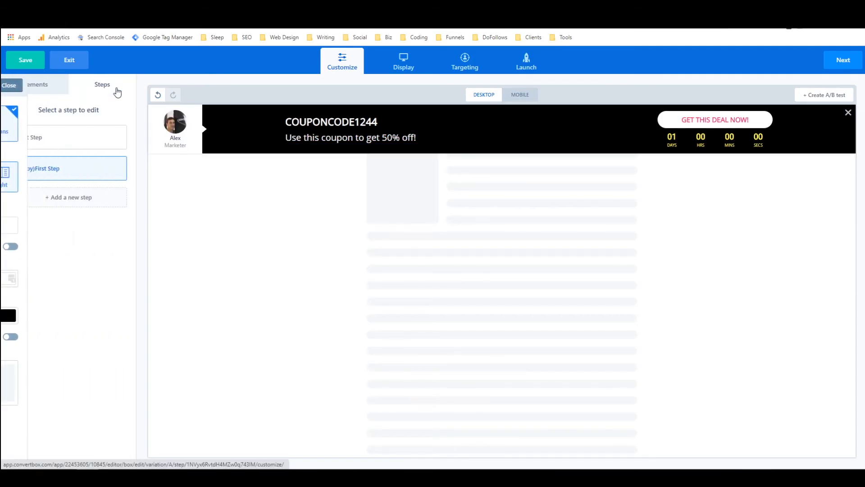
# Compare First Step with its coupon copy and check the coupon step in the mobile preview
pyautogui.click(68, 139)
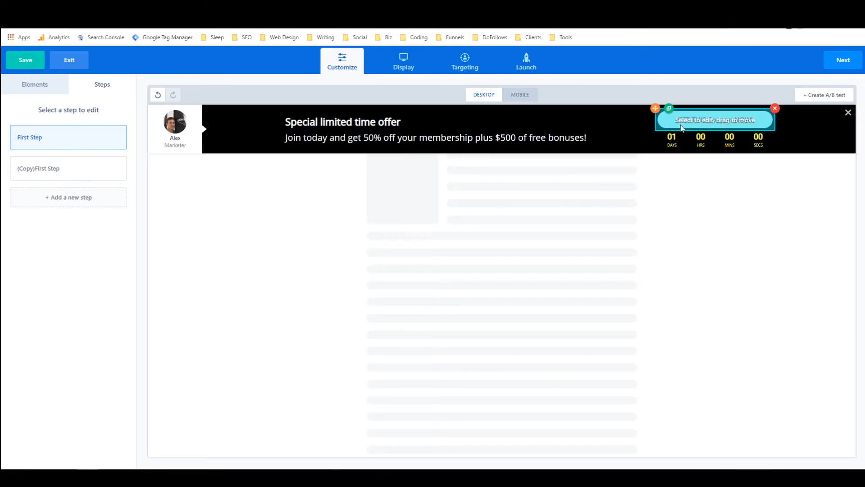
pyautogui.click(77, 171)
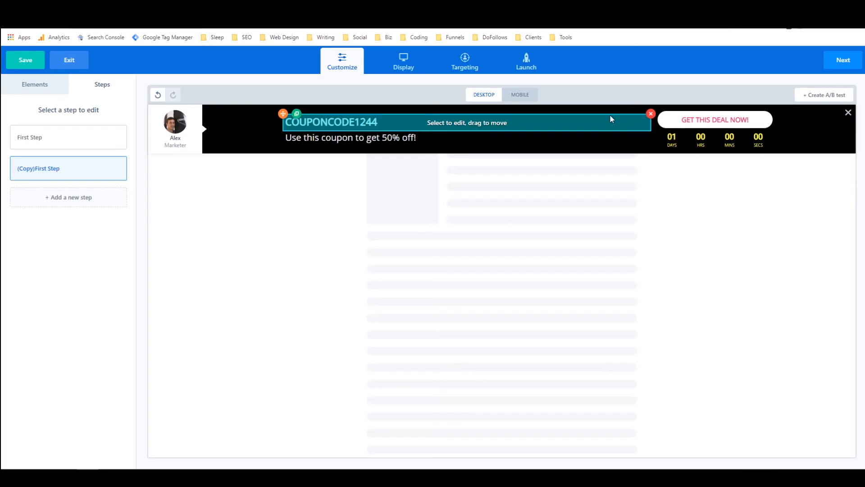
pyautogui.click(512, 96)
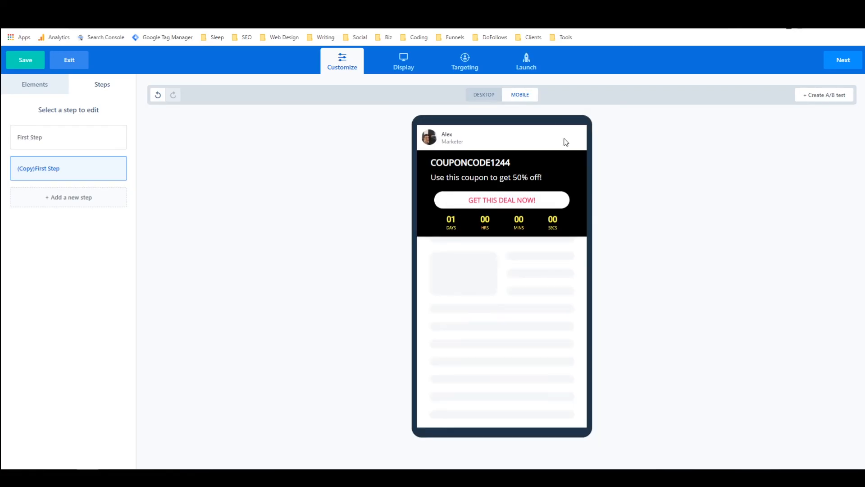
pyautogui.click(485, 94)
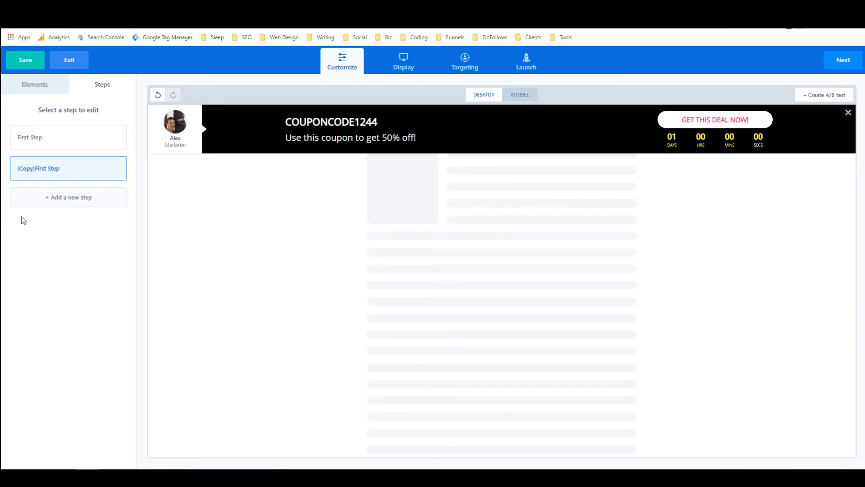
# Change the ConvertBox type from sticky bar to Callout Modal
pyautogui.moveTo(45, 129)
pyautogui.click(36, 91)
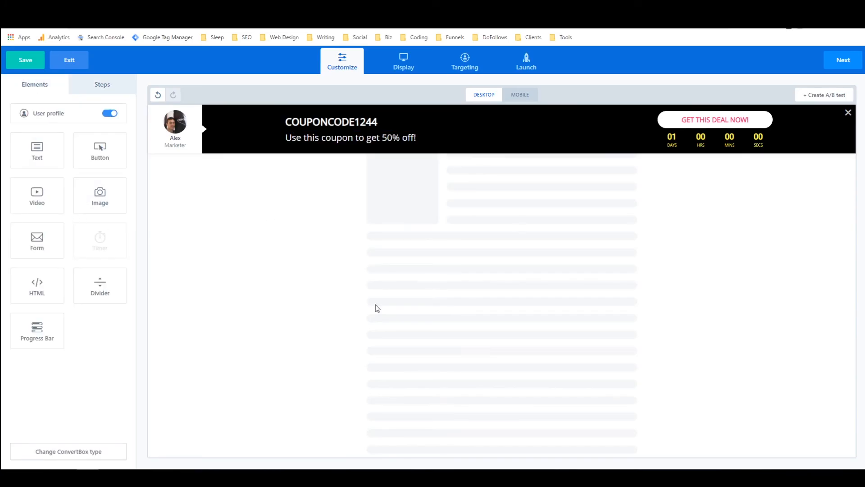
pyautogui.click(79, 453)
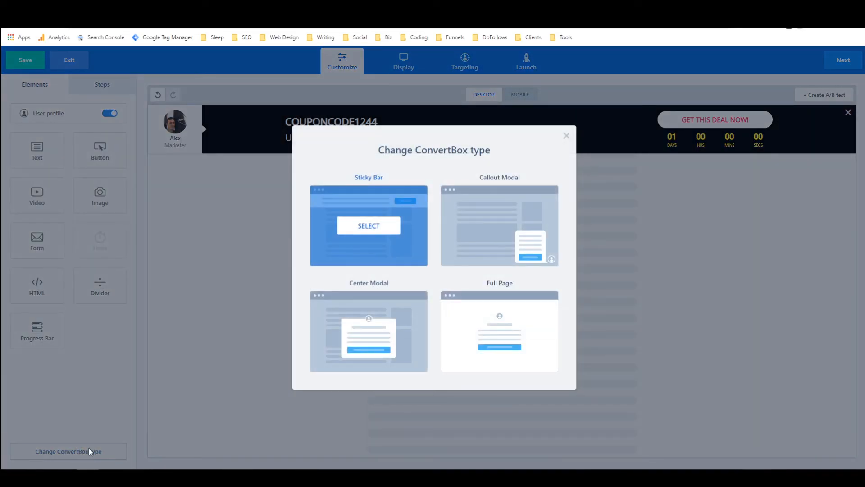
pyautogui.click(481, 225)
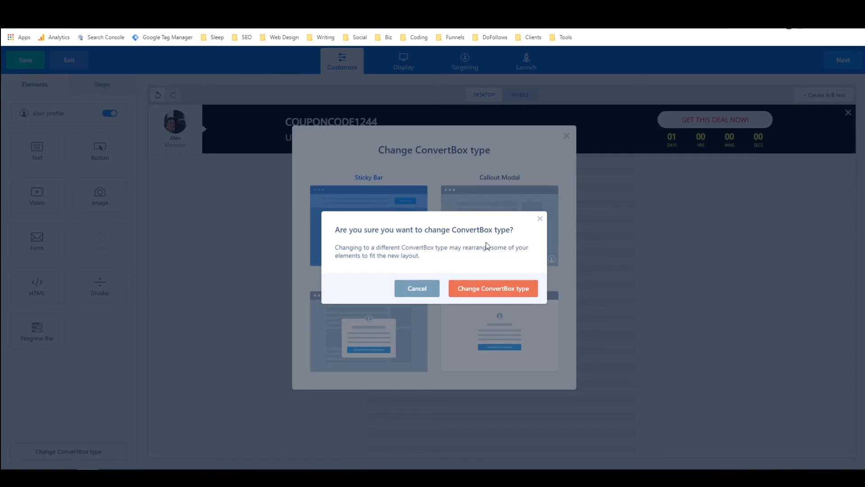
pyautogui.click(471, 288)
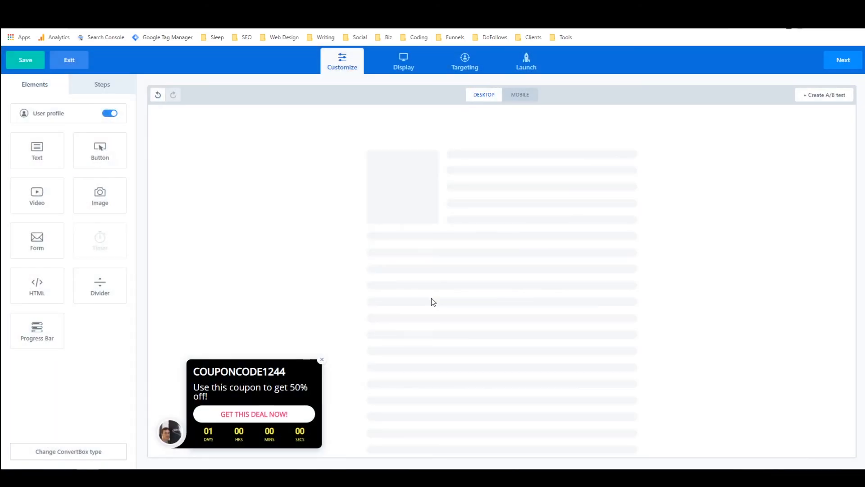
# In First Step, set the headline's top vertical spacing to 2 and increase its bottom spacing by one
pyautogui.click(117, 92)
pyautogui.click(94, 144)
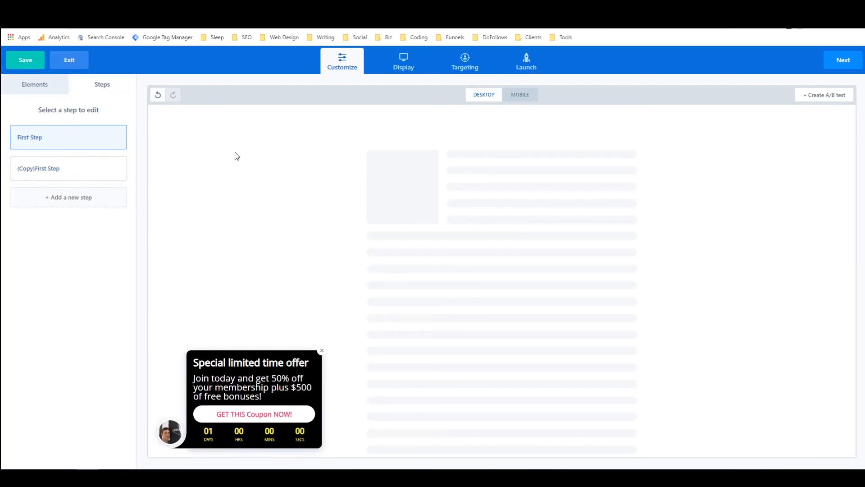
pyautogui.click(249, 367)
pyautogui.click(266, 343)
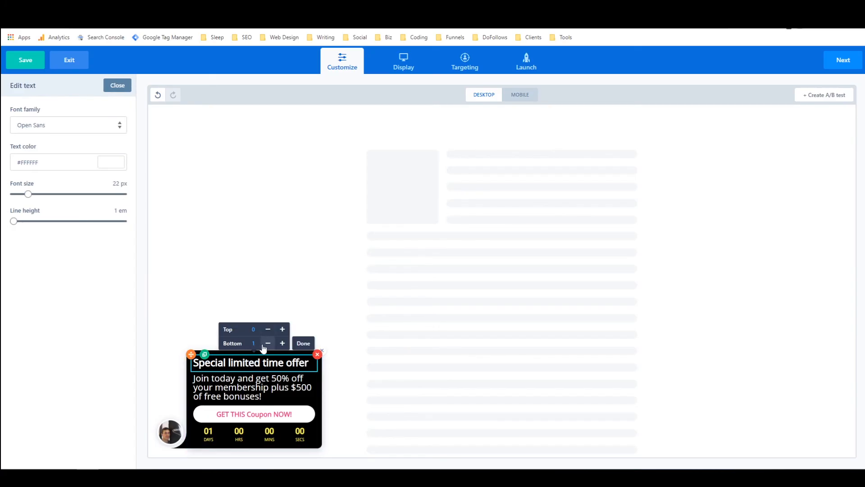
pyautogui.click(283, 328)
pyautogui.click(282, 325)
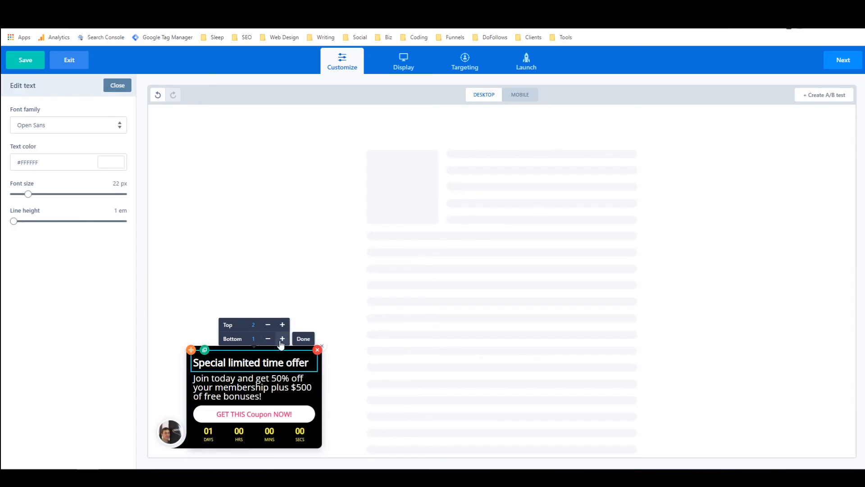
pyautogui.click(282, 338)
# Set the offer description's top and bottom vertical spacing to 1 and its line height to 1.1 em
pyautogui.click(267, 373)
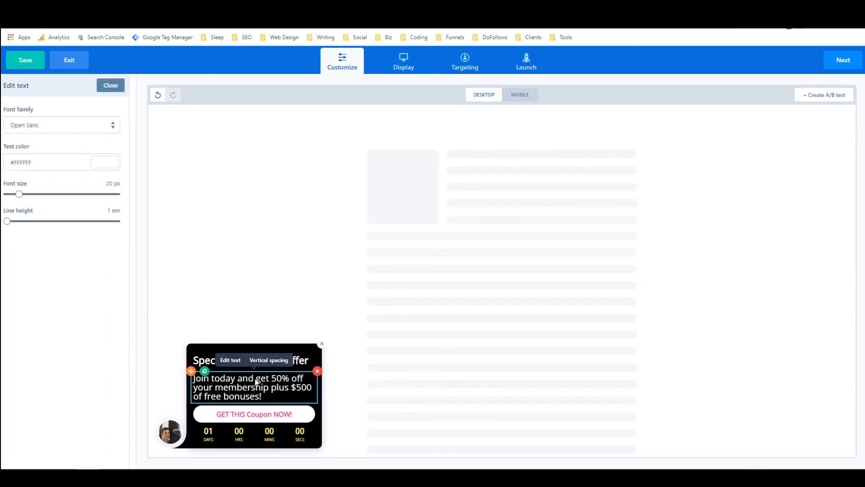
pyautogui.click(261, 360)
pyautogui.click(282, 345)
pyautogui.click(282, 357)
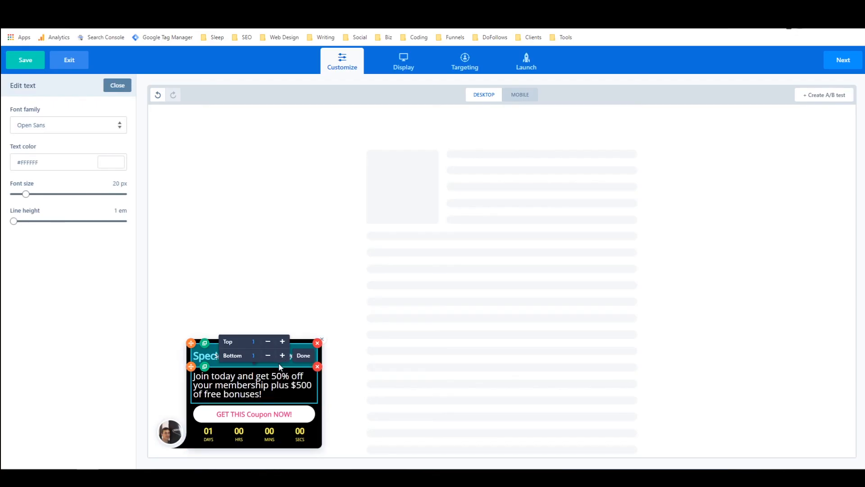
pyautogui.click(255, 387)
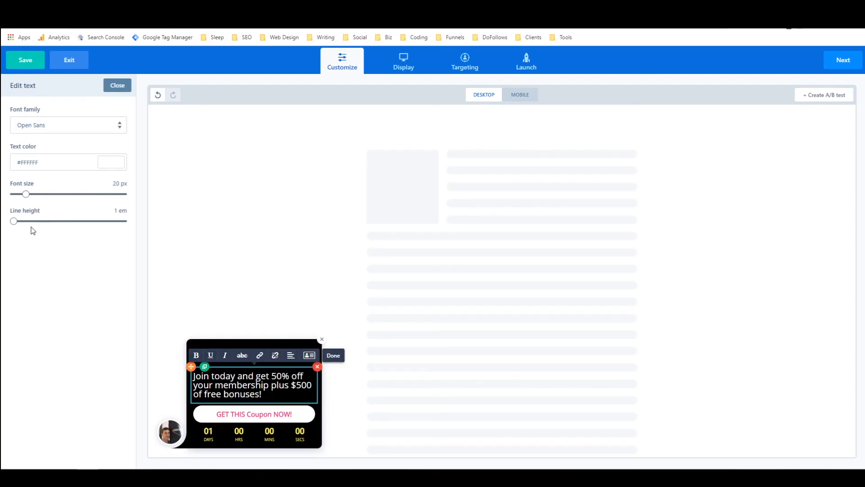
pyautogui.moveTo(14, 221); pyautogui.dragTo(19, 222)
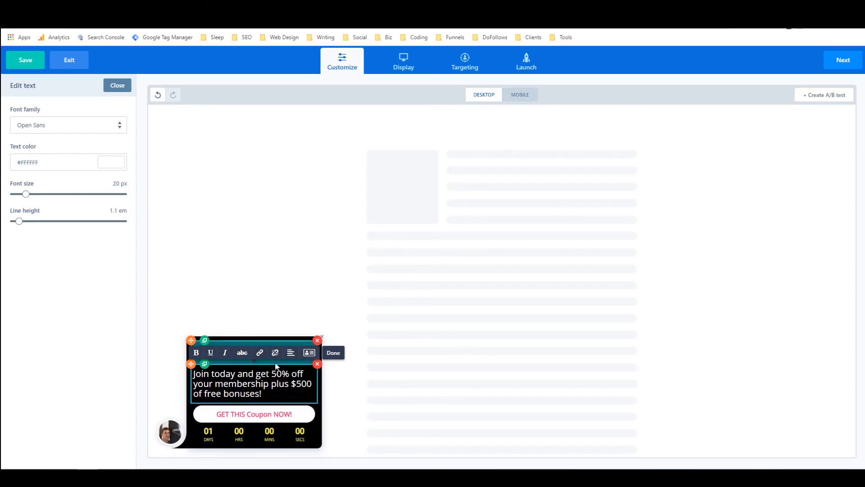
# Increase the coupon button's vertical spacing above and below, with the top spacing at 1
pyautogui.click(202, 413)
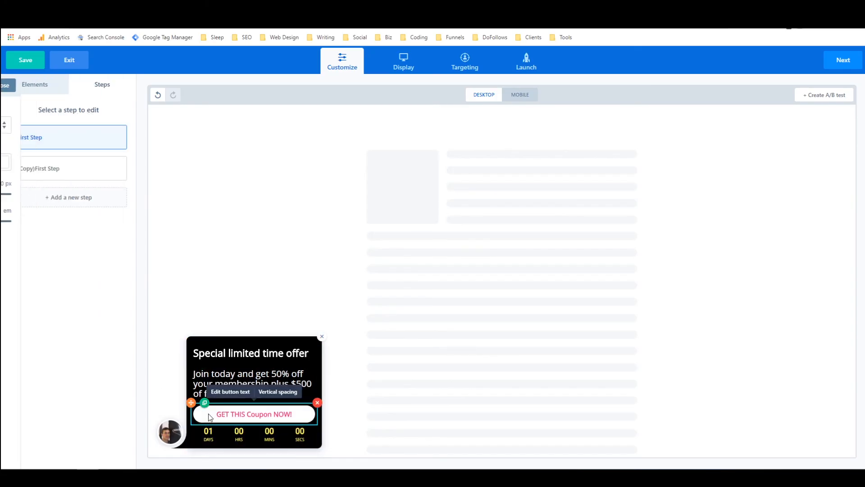
pyautogui.click(283, 392)
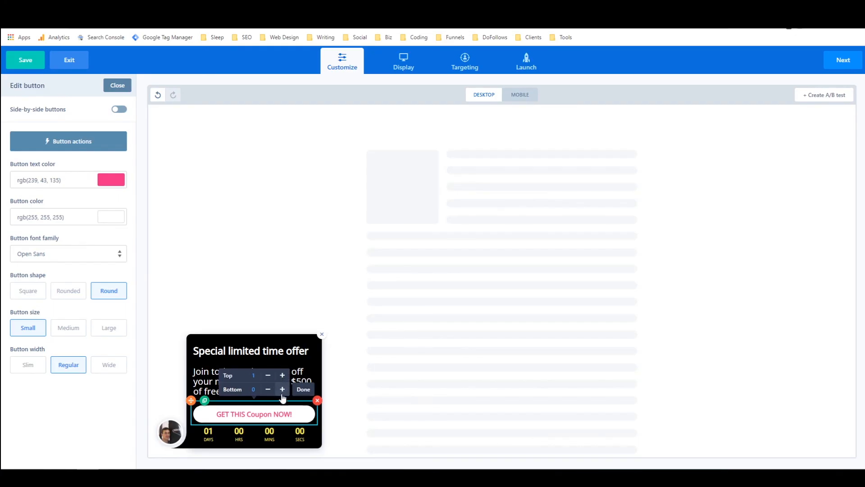
pyautogui.click(303, 386)
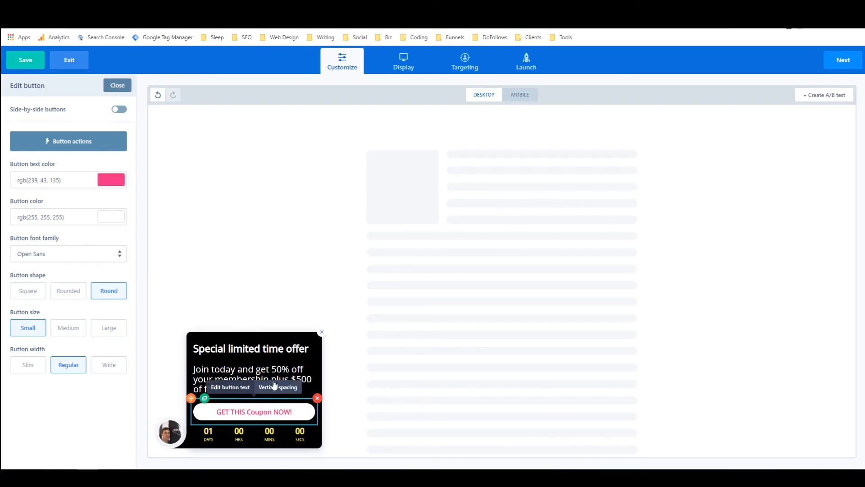
# Increase the top and bottom vertical spacing of the "Join today" description by one each
pyautogui.click(273, 371)
pyautogui.click(269, 348)
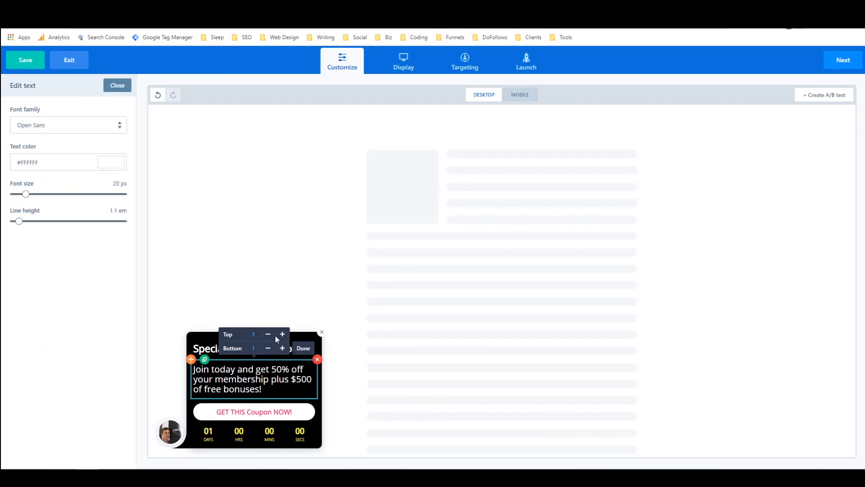
pyautogui.click(283, 349)
pyautogui.click(303, 343)
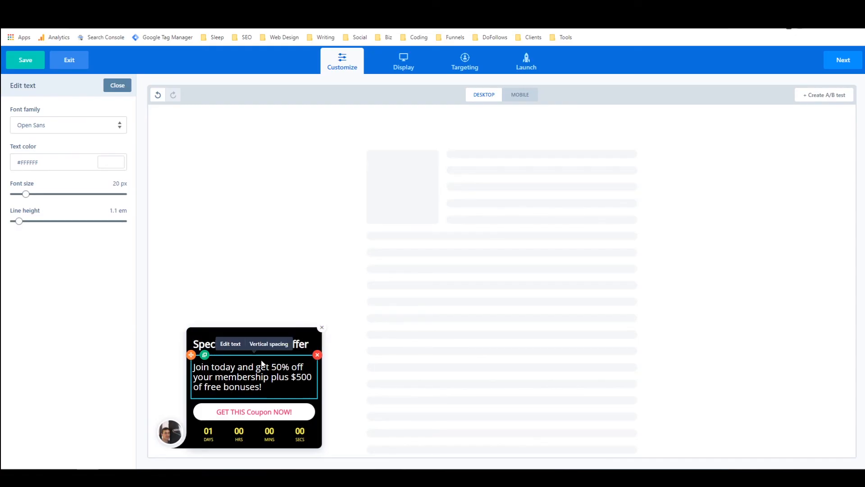
pyautogui.click(262, 298)
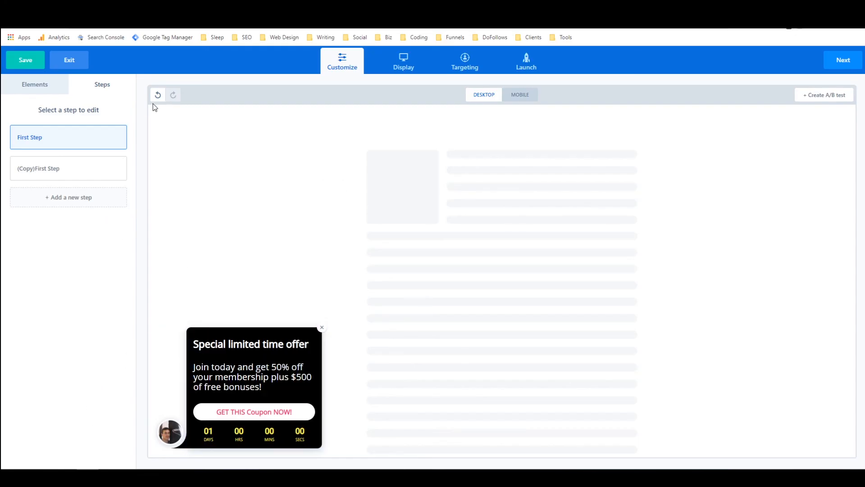
# Change the ConvertBox type to Center Modal
pyautogui.click(29, 87)
pyautogui.click(66, 451)
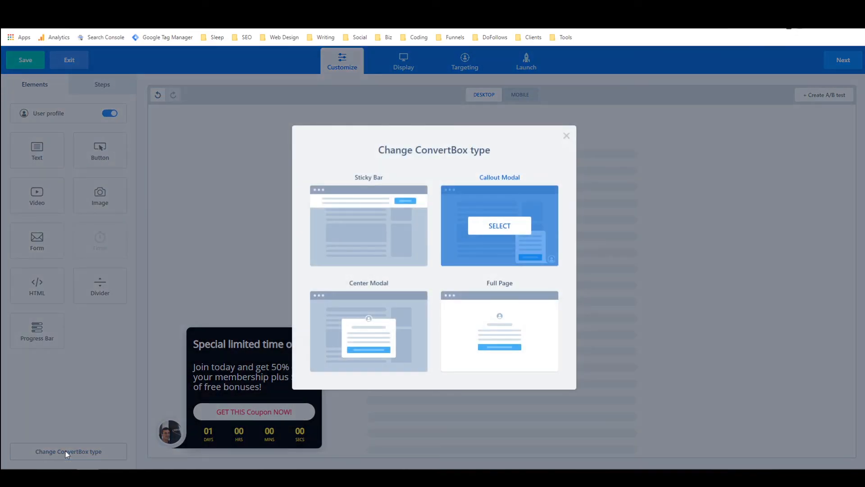
pyautogui.click(375, 331)
pyautogui.click(487, 294)
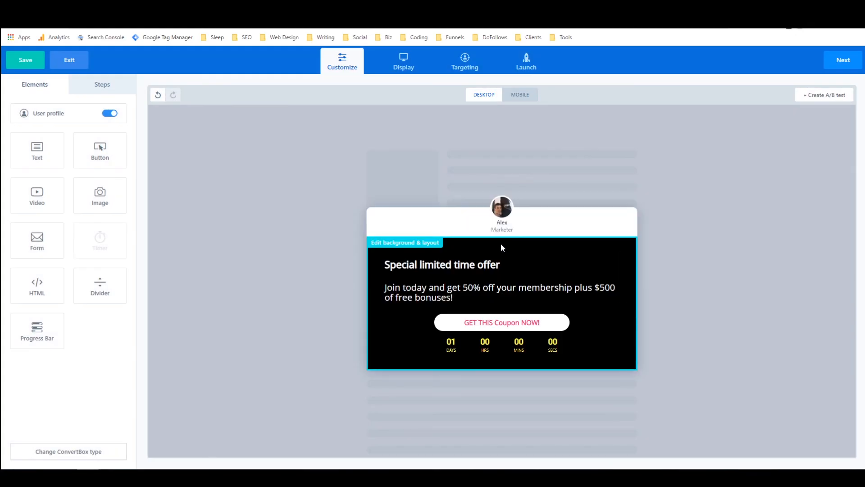
# Change the ConvertBox type to Full Page
pyautogui.click(105, 449)
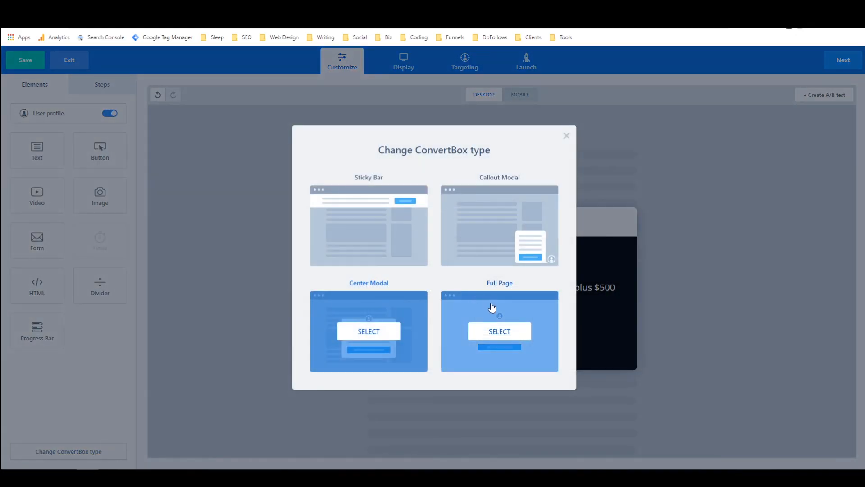
pyautogui.click(494, 332)
pyautogui.click(478, 284)
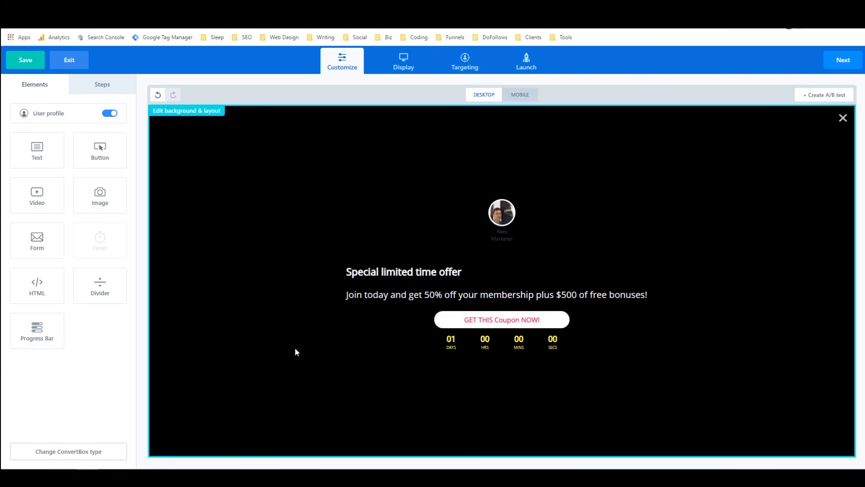
# Check the full-page design in mobile view and in (Copy)First Step, and save the ConvertBox, returning to the dashboard
pyautogui.click(519, 95)
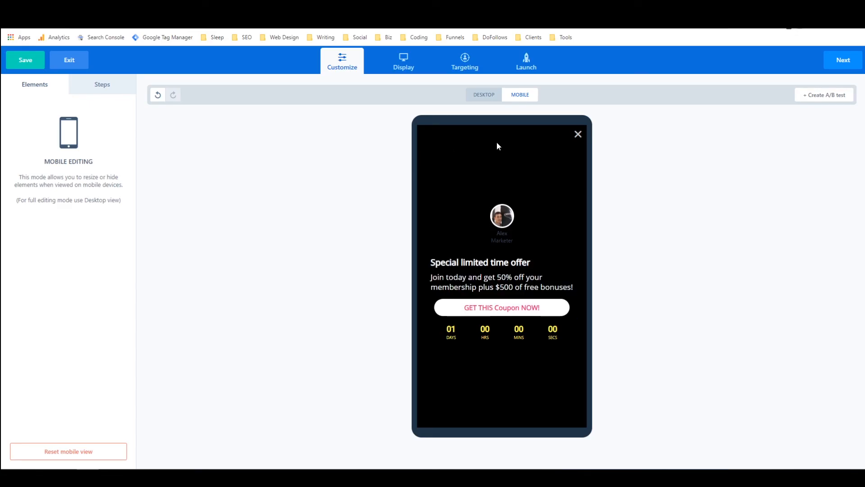
pyautogui.click(482, 96)
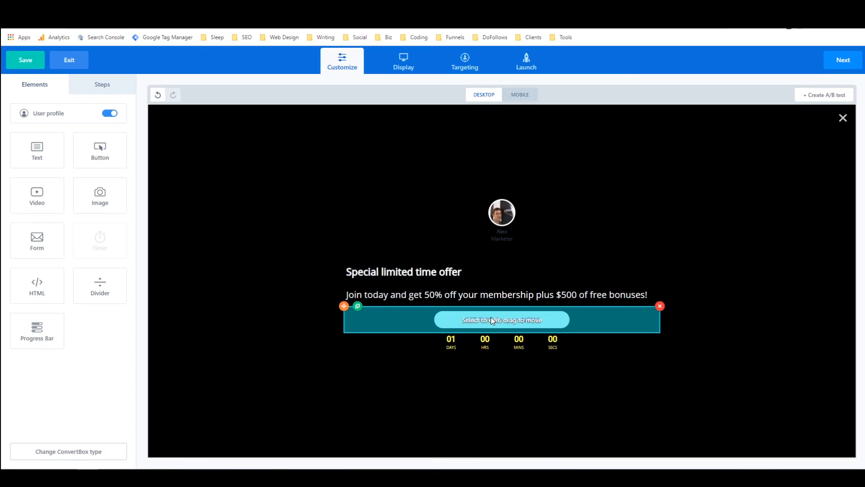
pyautogui.click(102, 86)
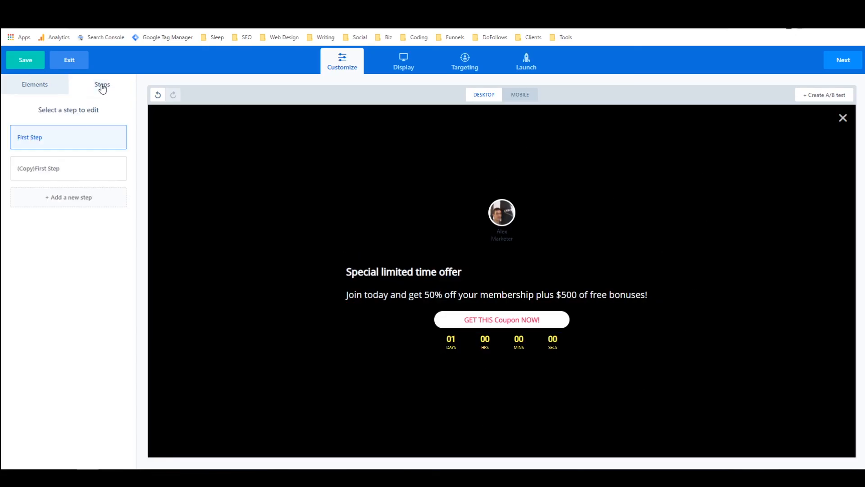
pyautogui.click(66, 166)
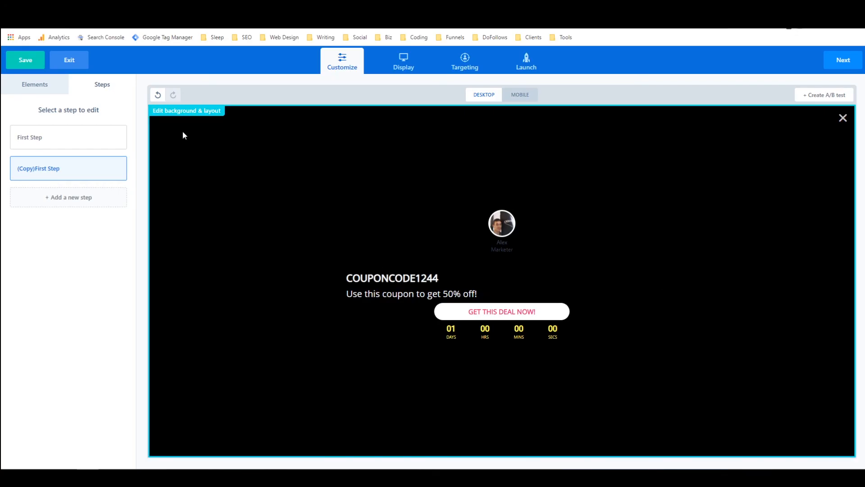
pyautogui.click(23, 62)
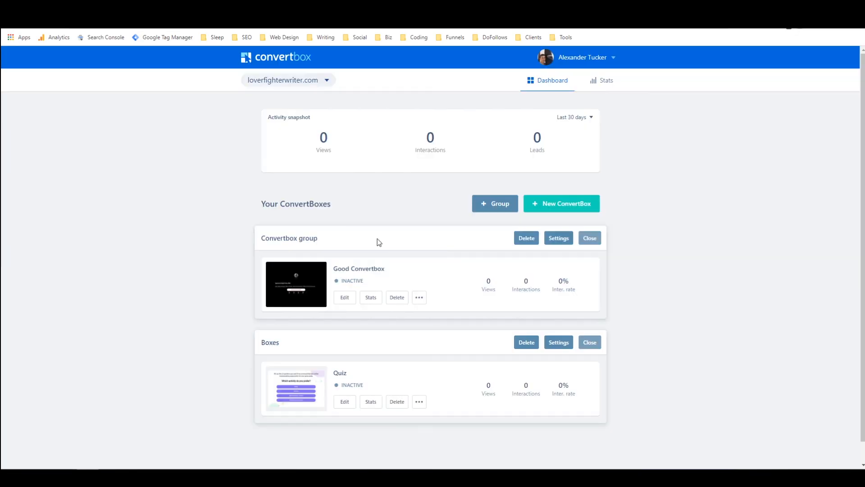